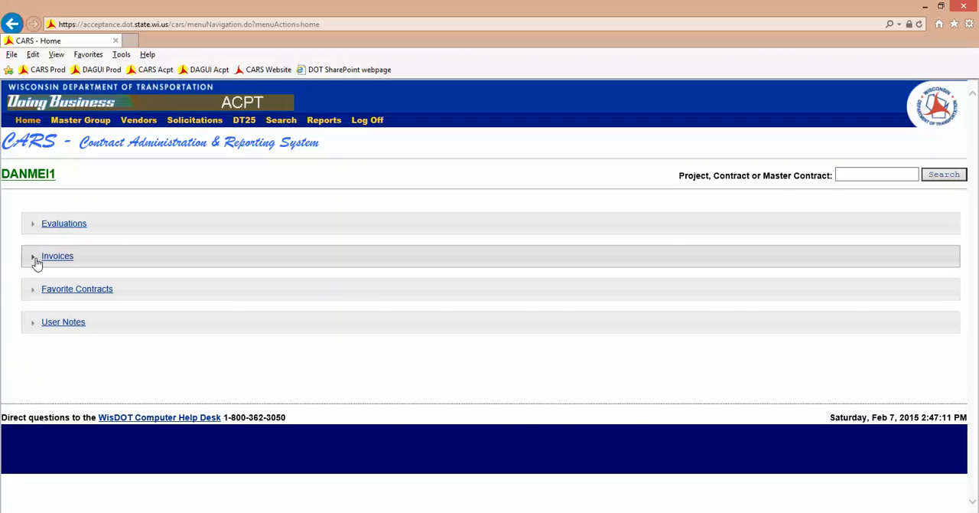
- Expand the Invoices section on the home dashboard to look over its list, and collapse it again
click(36, 262)
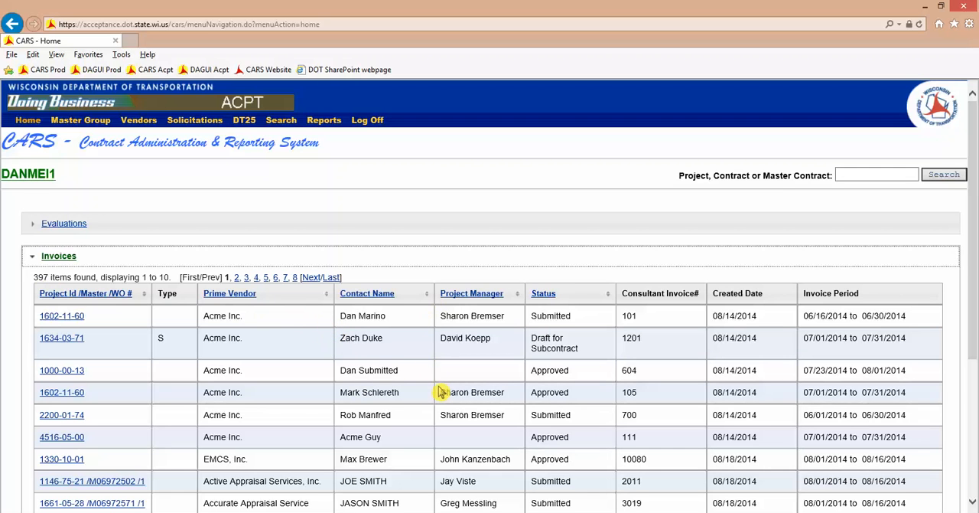
click(33, 259)
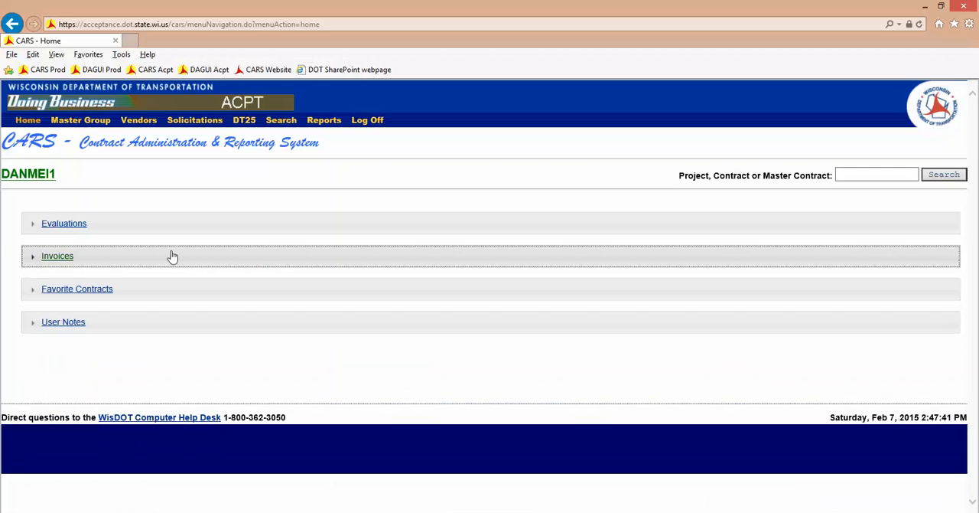
- Open the invoice search and search for invoices with Project ID 2310-17-00
mouse_move(294, 127)
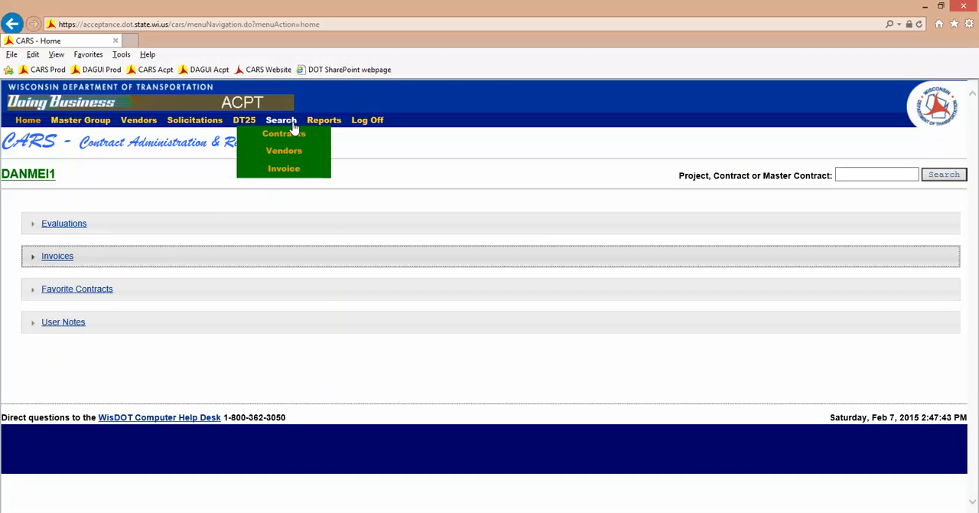
click(303, 175)
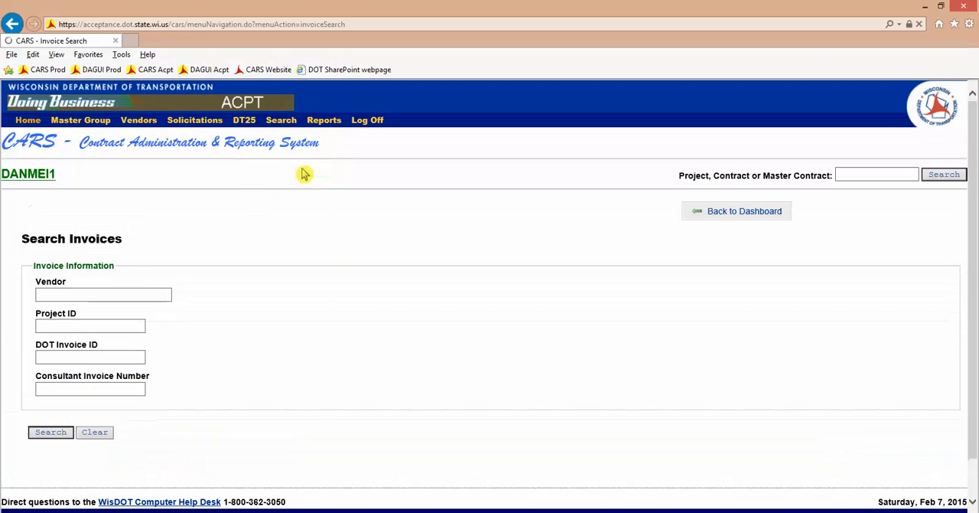
click(134, 329)
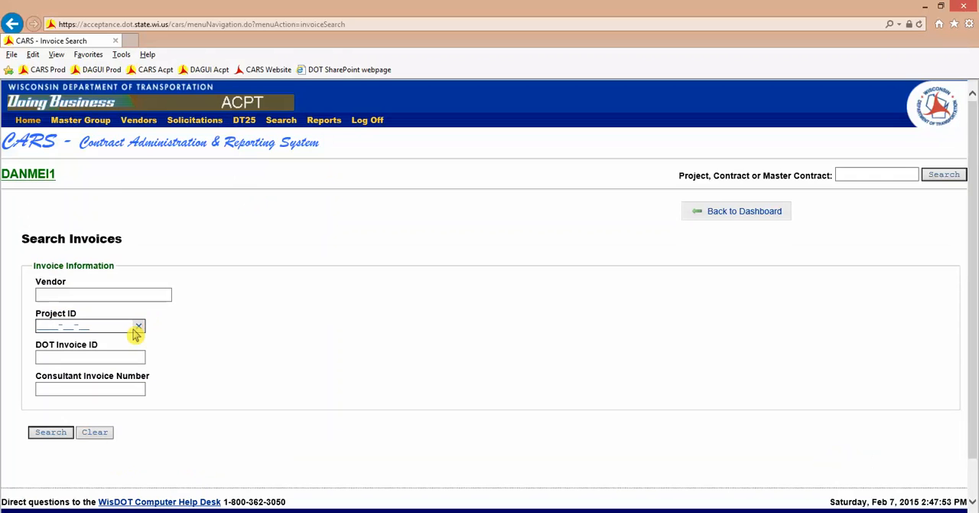
text(2310-17-00)
click(55, 433)
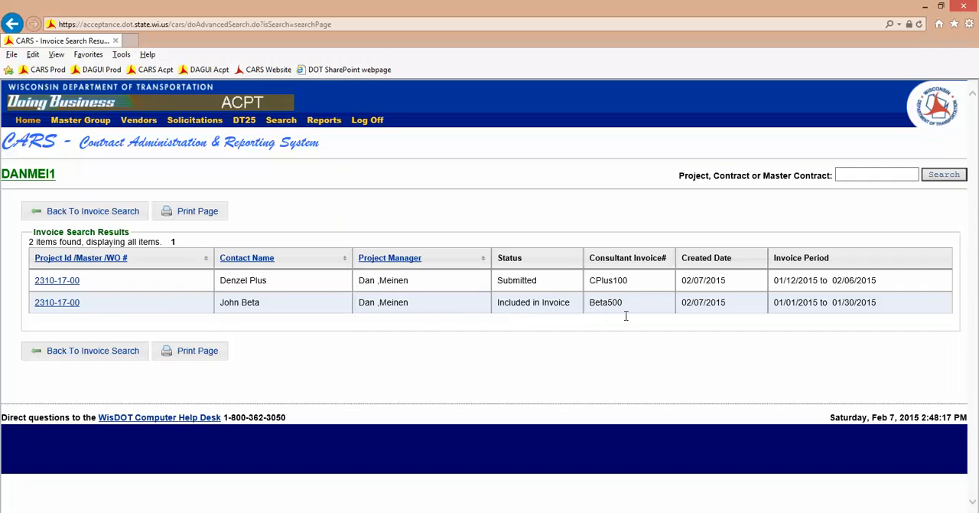
- Open the 2310-17-00 invoice with status Submitted and review its contract invoice information, time period and consultant contact
click(64, 281)
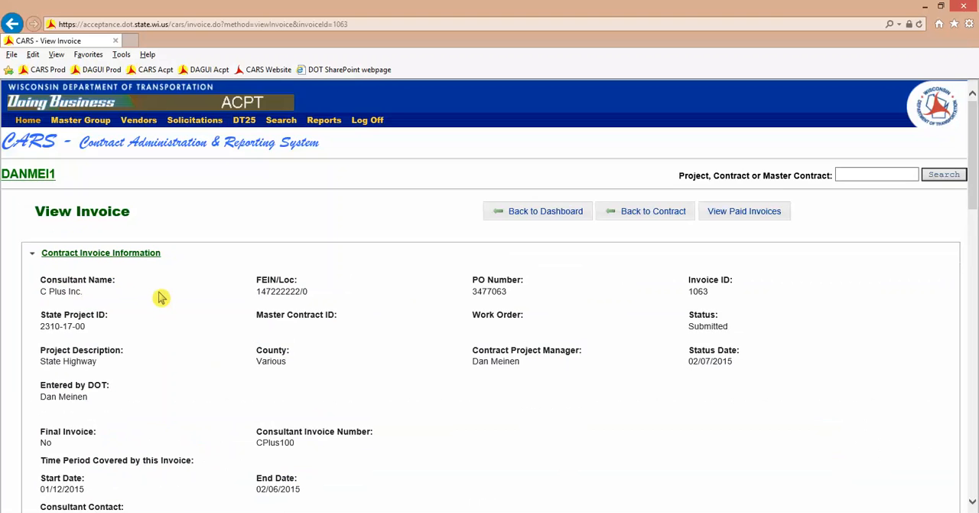
scroll(161, 297, down, 3)
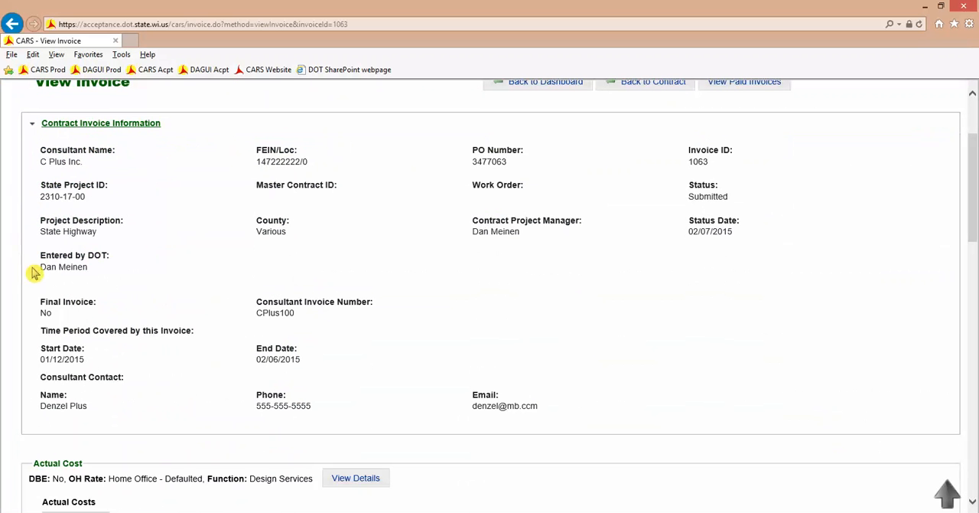
scroll(33, 273, down, 2)
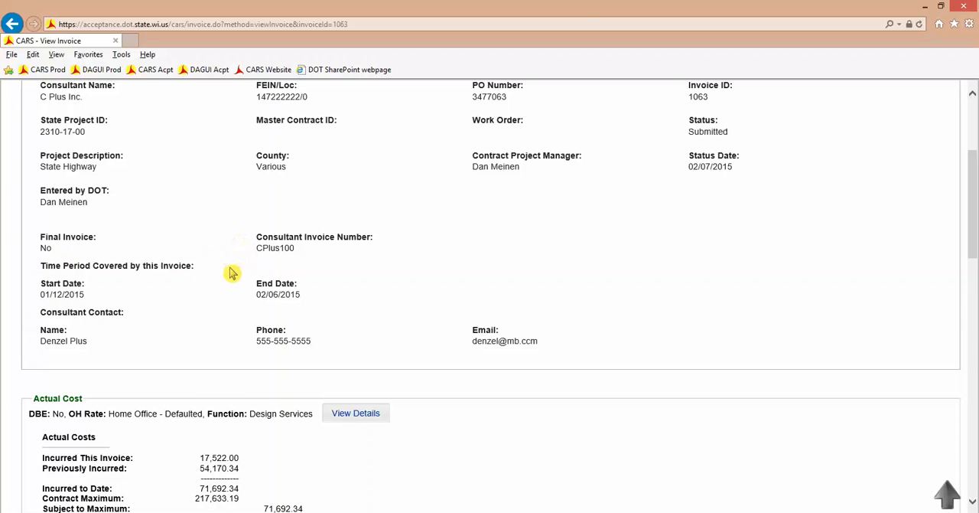
scroll(229, 266, down, 1)
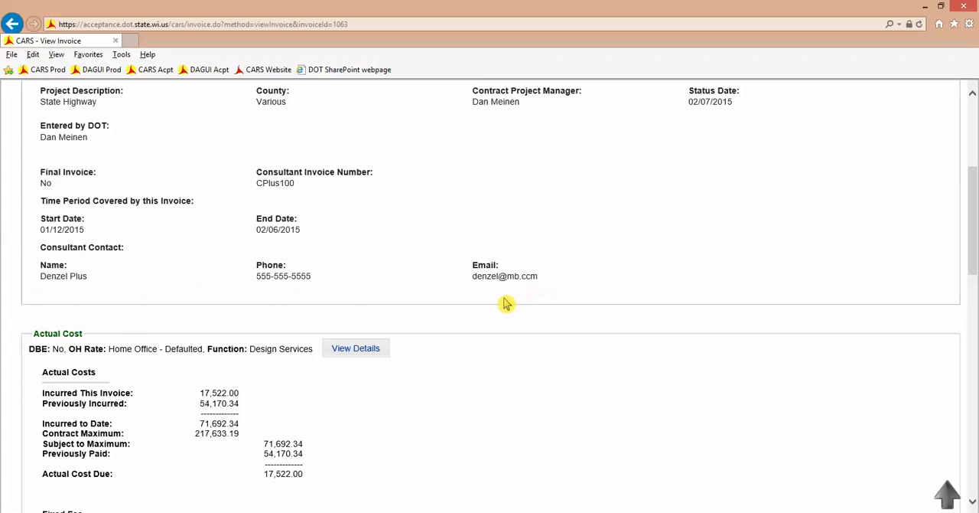
scroll(481, 296, down, 1)
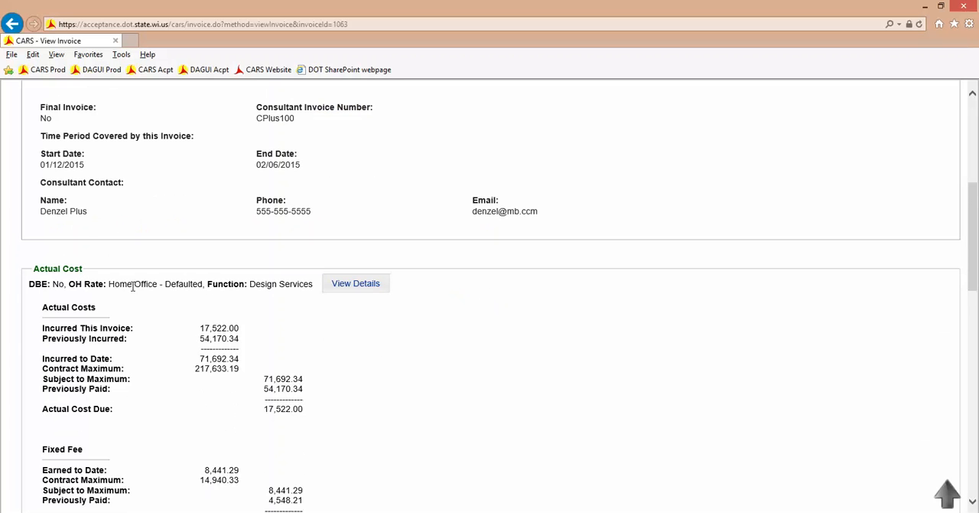
- Examine the invoice's actual costs, fixed fee, sub consultant invoices, summary, consultant certification and Approver/Reviewer options
scroll(133, 283, down, 1)
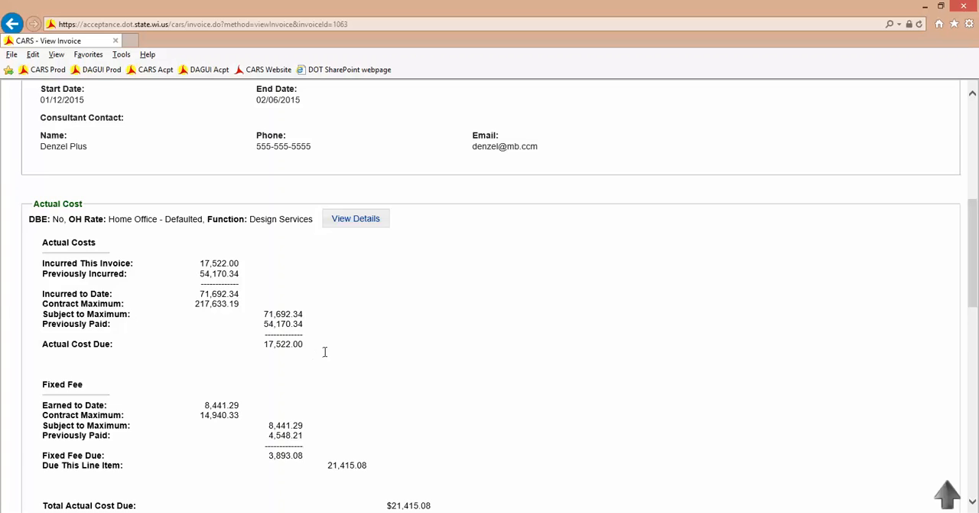
scroll(327, 350, down, 3)
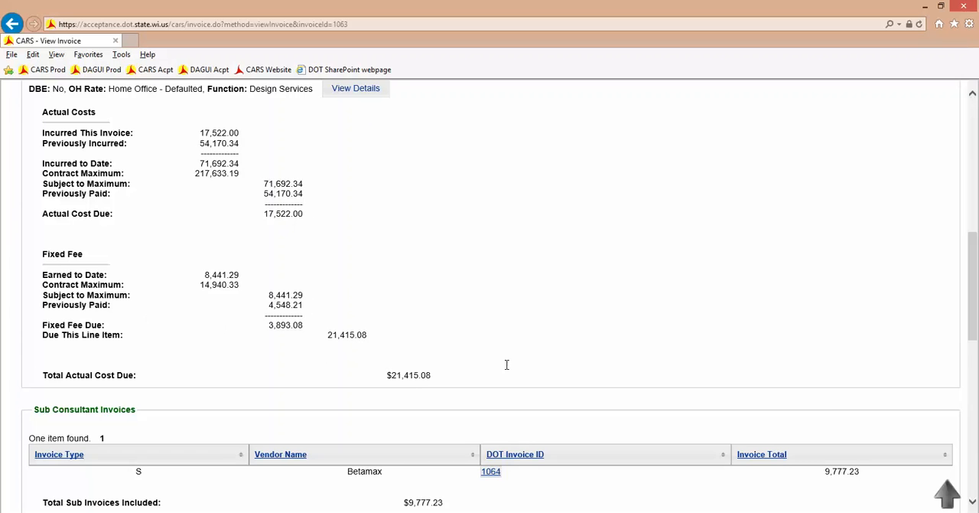
scroll(506, 364, down, 1)
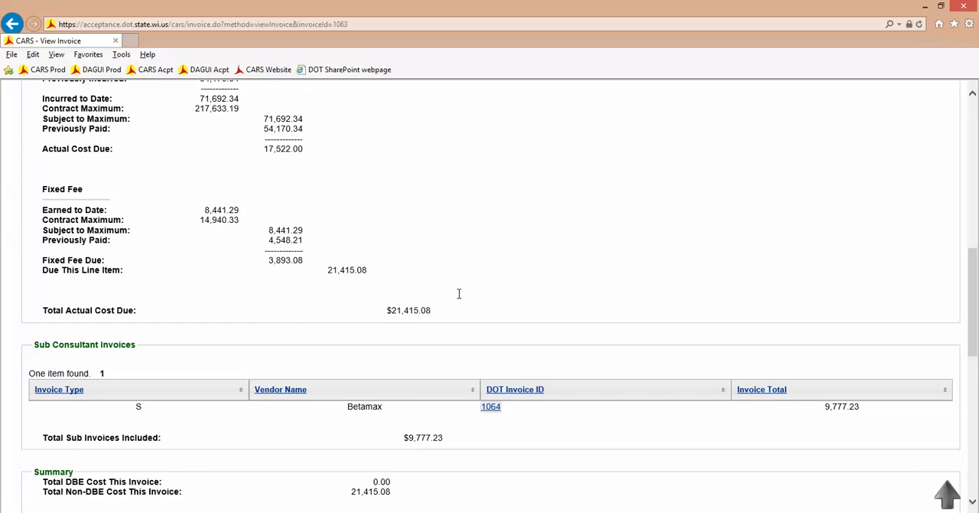
scroll(459, 293, down, 1)
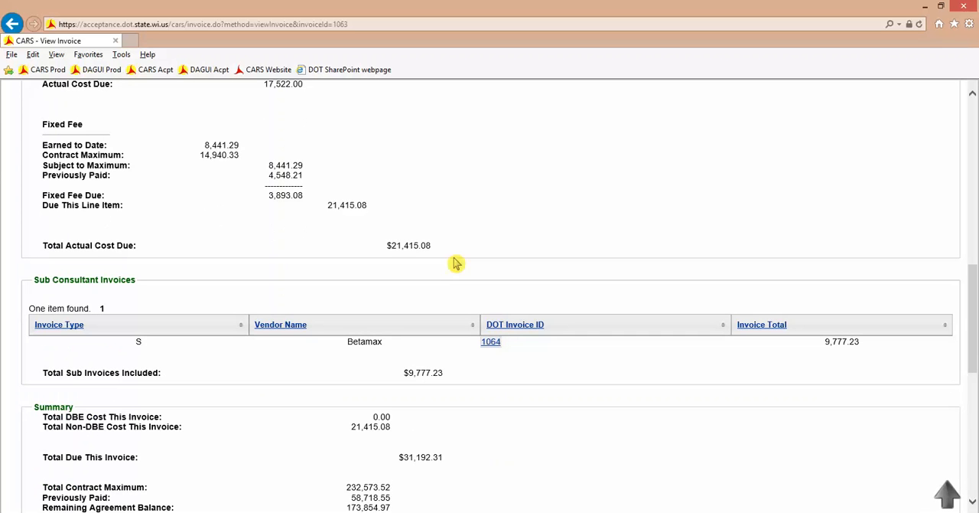
scroll(465, 303, down, 2)
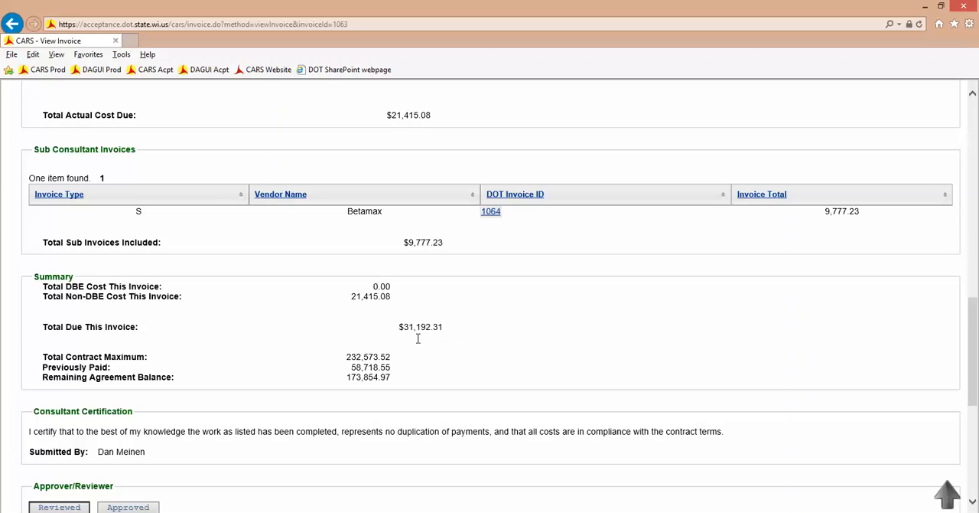
scroll(431, 338, down, 3)
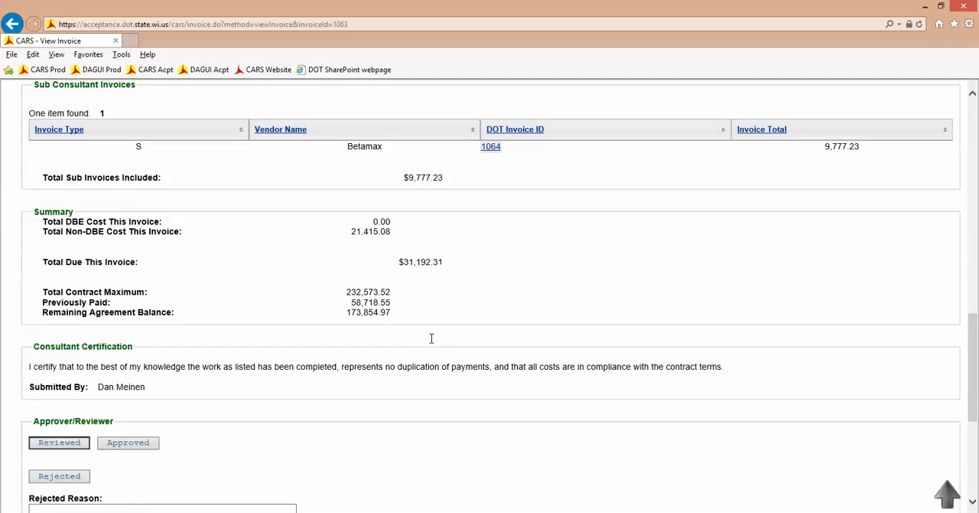
click(130, 254)
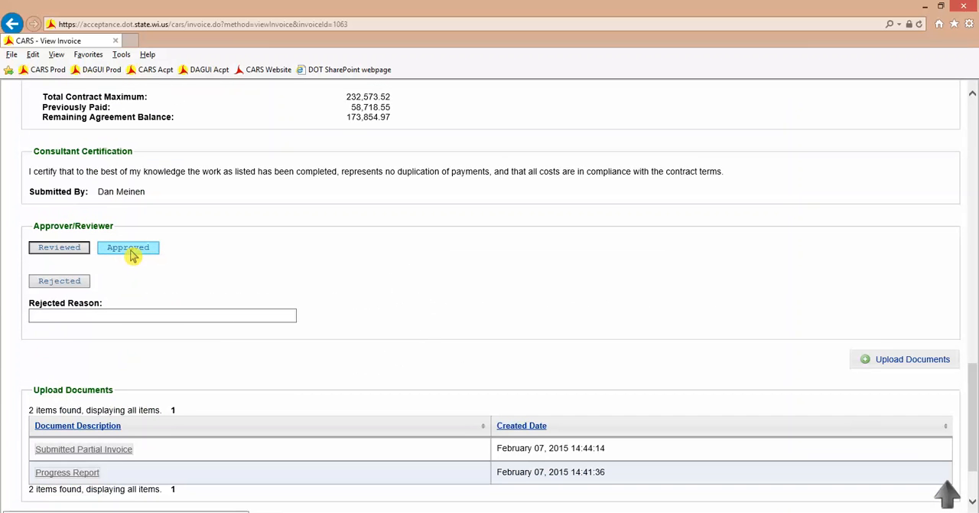
click(144, 252)
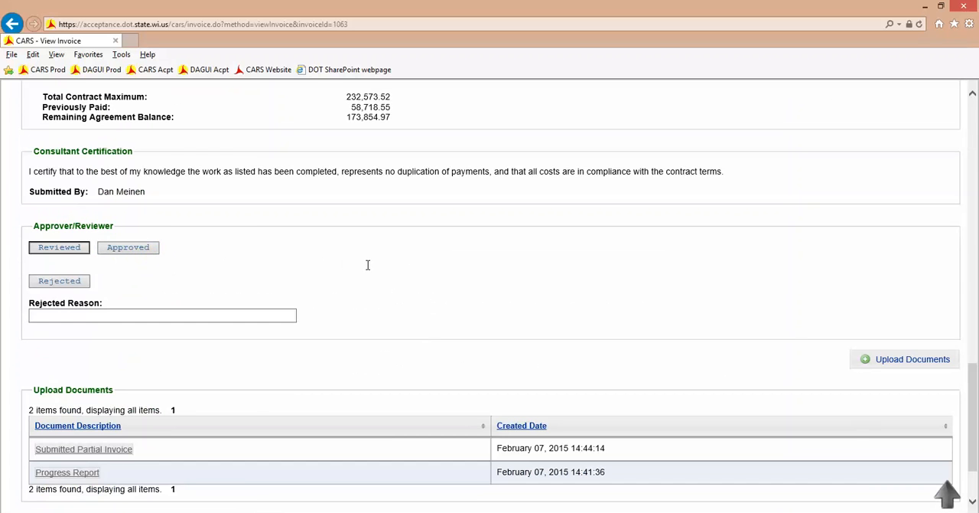
- View the document page of the uploaded Progress Report and return to the invoice
scroll(371, 264, down, 2)
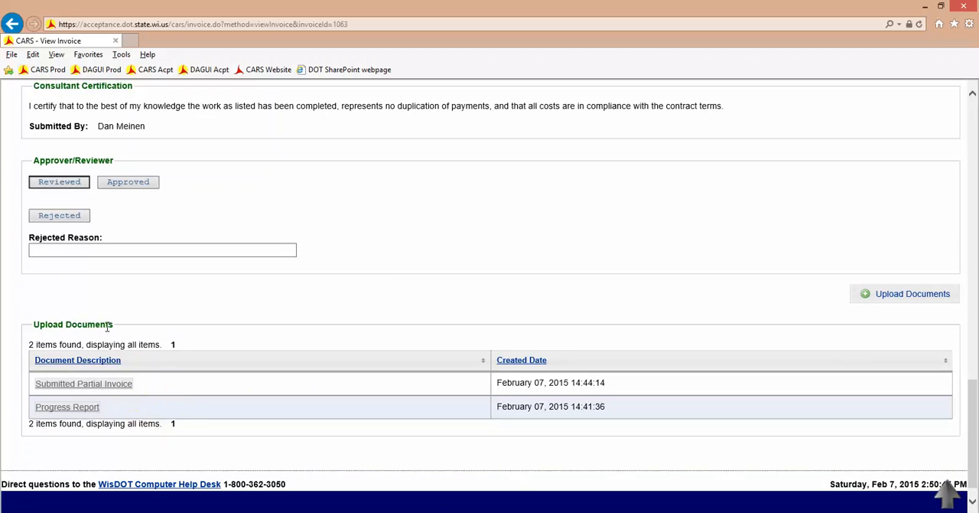
click(77, 412)
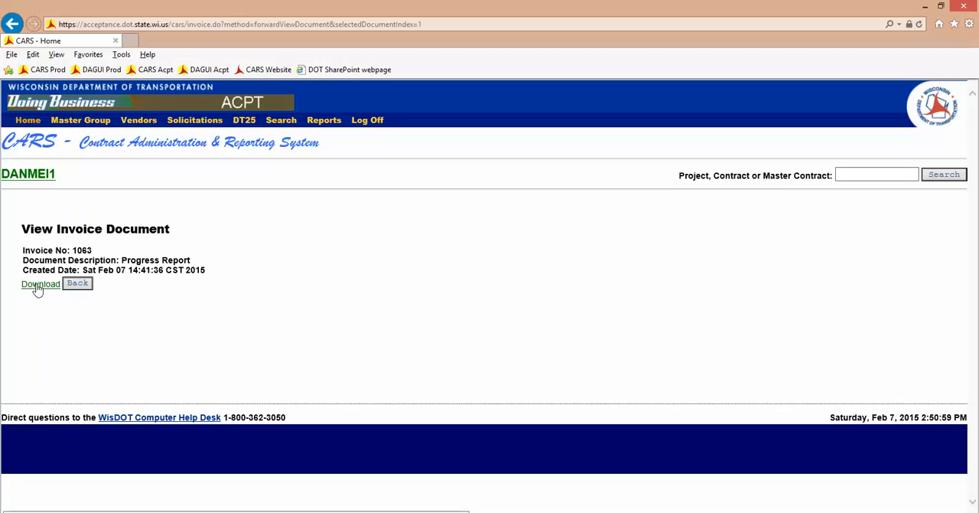
click(80, 285)
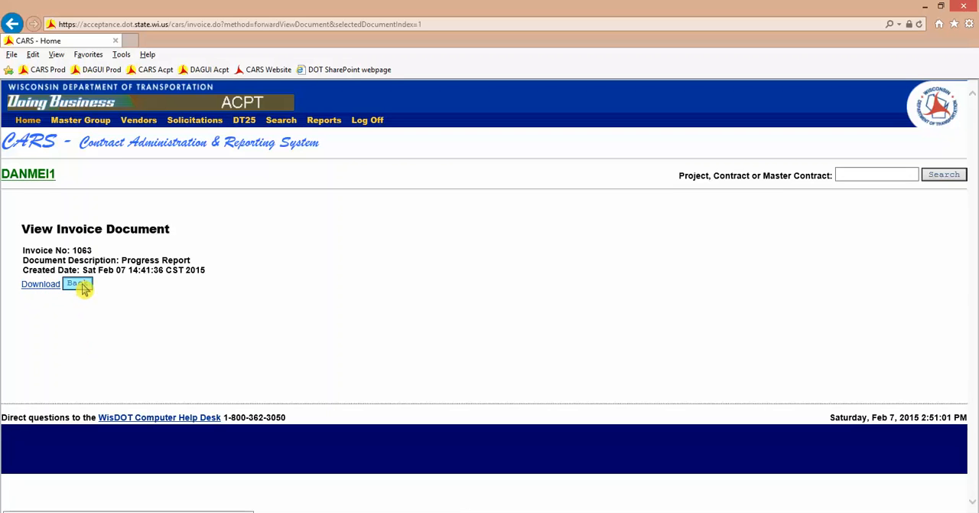
click(83, 286)
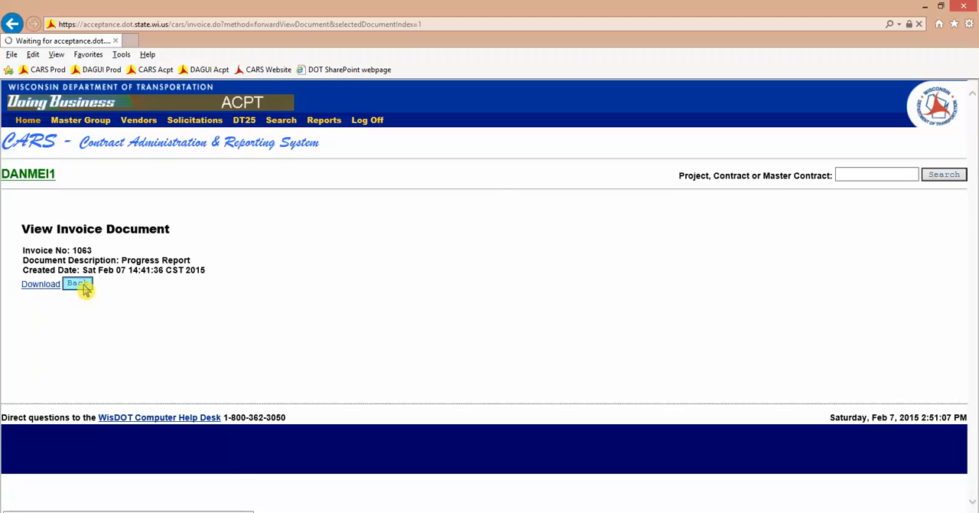
- Open the uploaded Submitted Partial Invoice document and download its PDF
scroll(218, 307, down, 3)
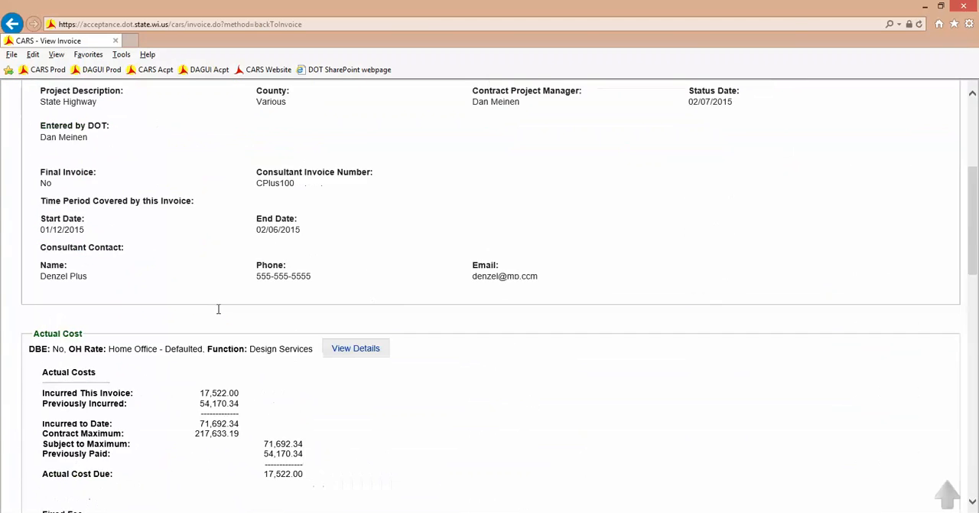
scroll(218, 308, down, 15)
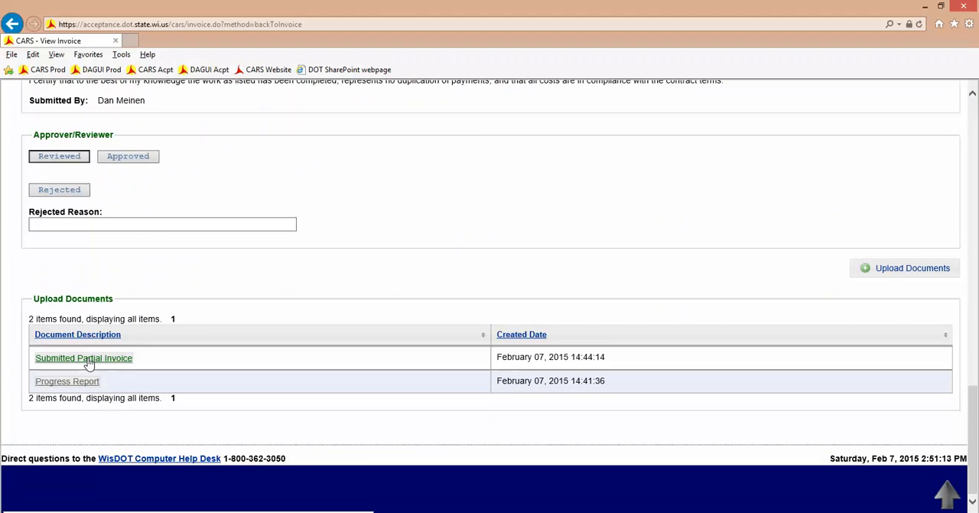
click(88, 365)
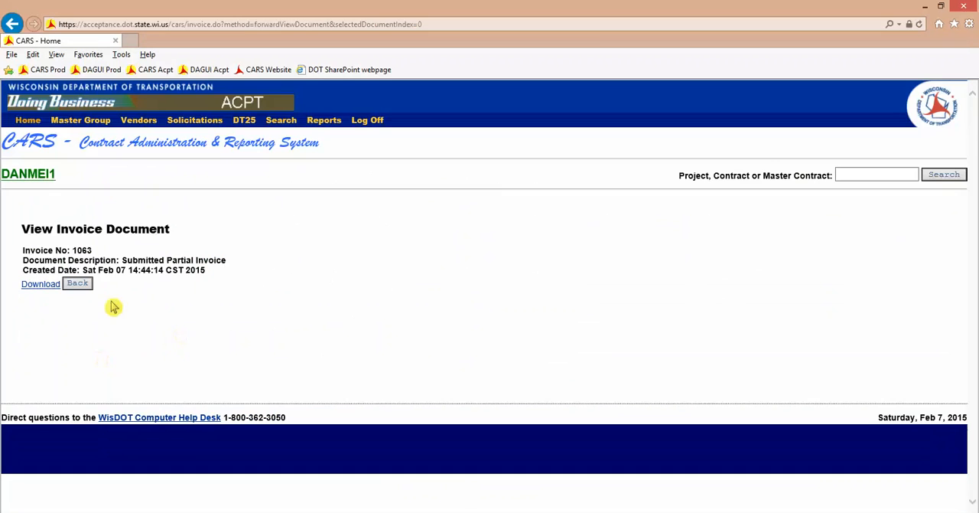
click(47, 289)
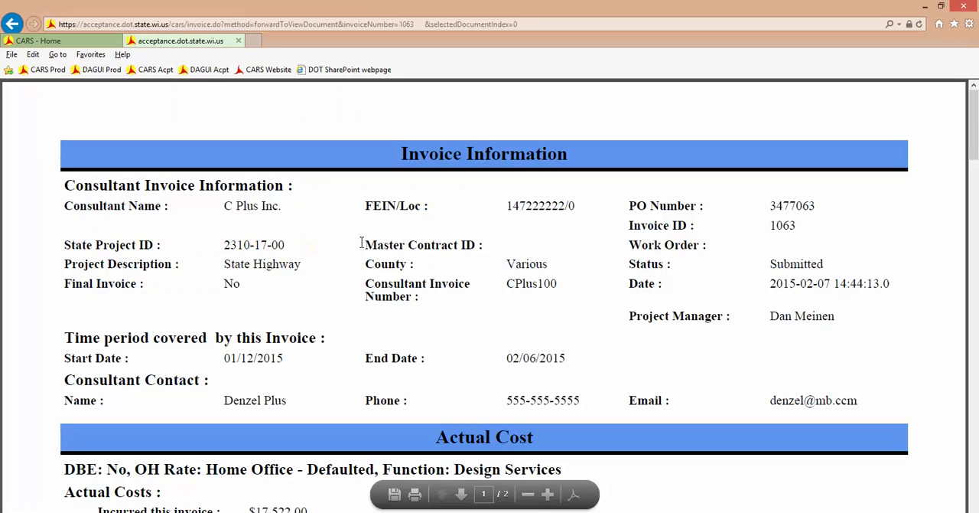
- Examine the invoice PDF from the invoice information through actual cost, fixed fee and sub consultant invoices to the summary
scroll(344, 233, down, 1)
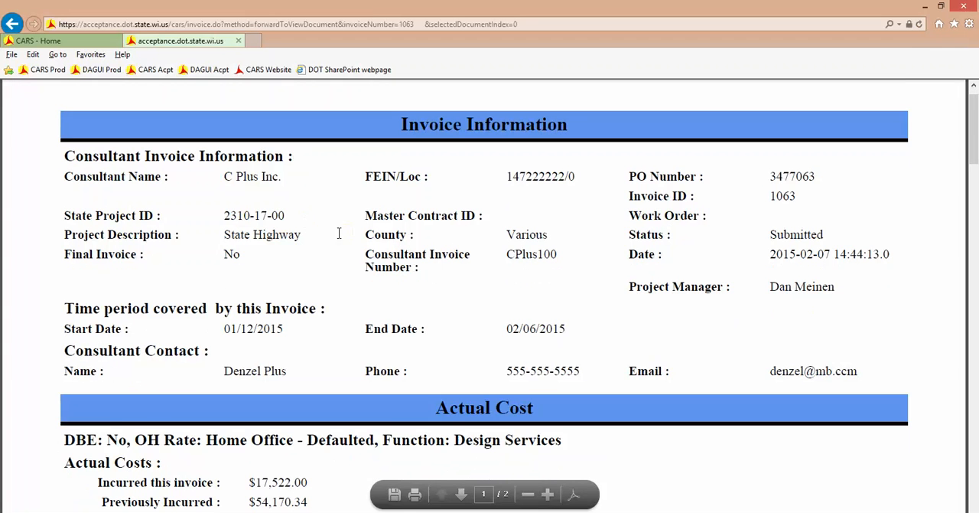
scroll(348, 241, down, 1)
scroll(349, 312, down, 3)
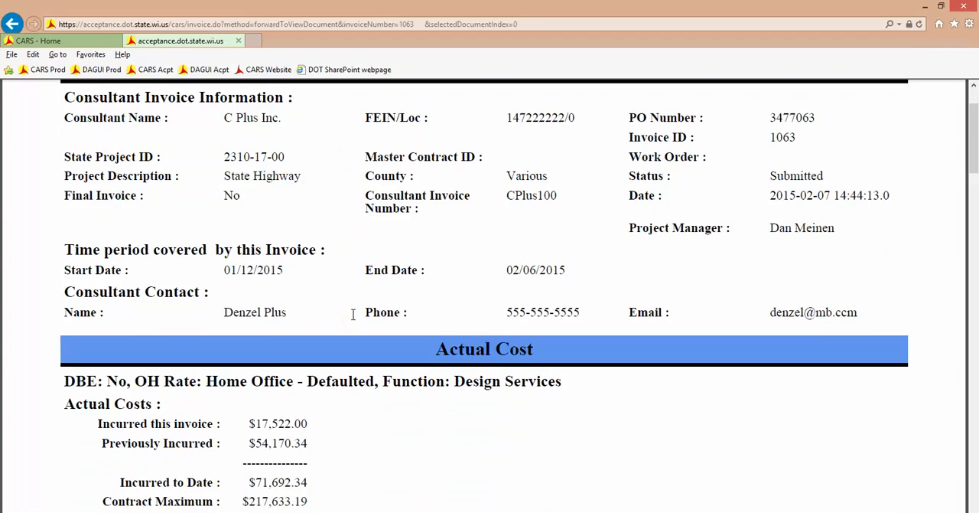
scroll(436, 367, down, 2)
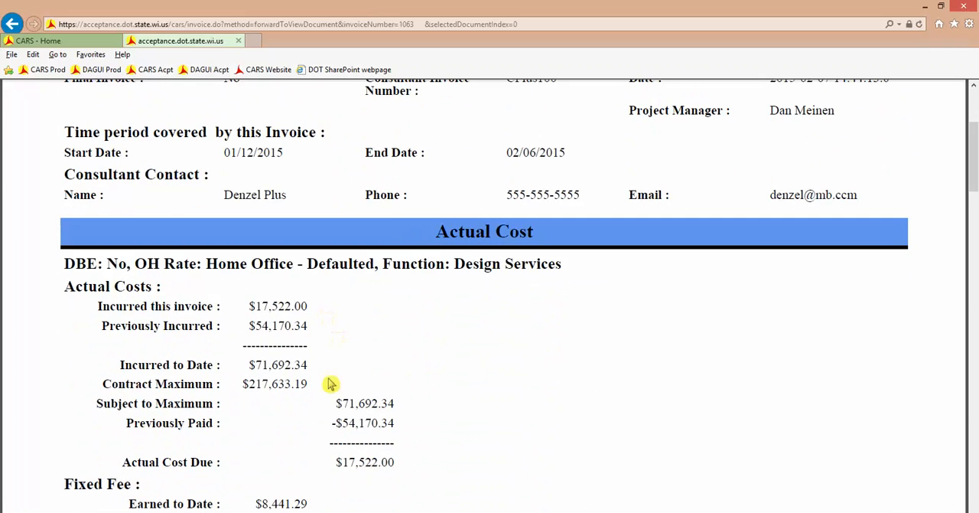
scroll(415, 469, down, 5)
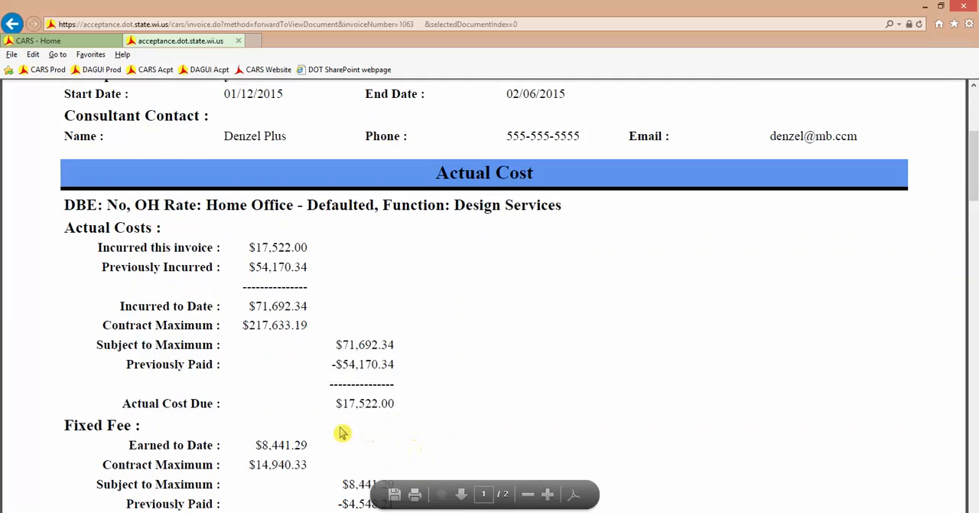
scroll(425, 402, down, 5)
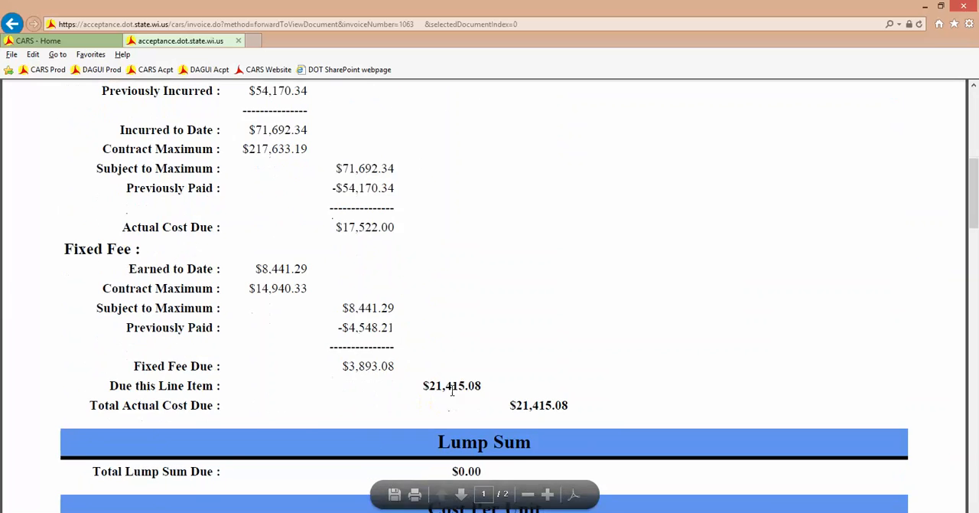
scroll(532, 383, down, 1)
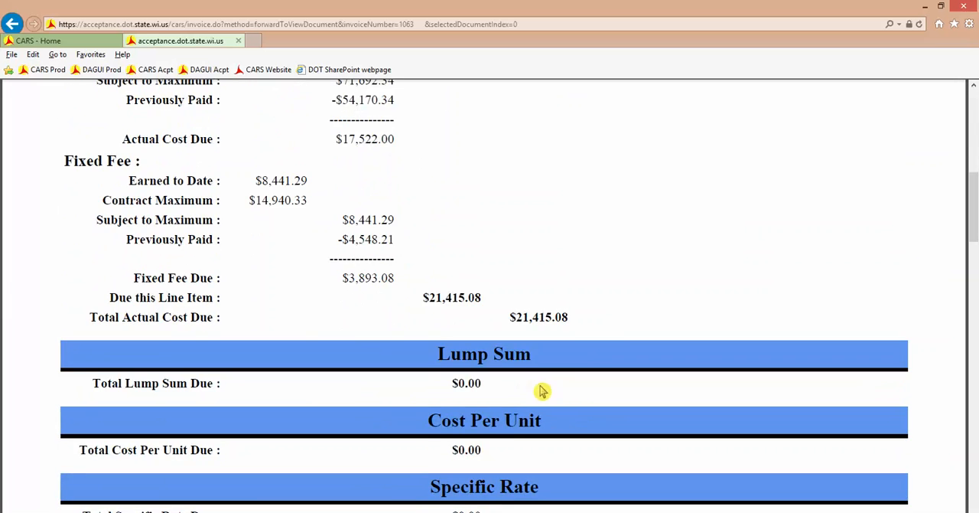
scroll(539, 391, down, 2)
scroll(548, 396, down, 3)
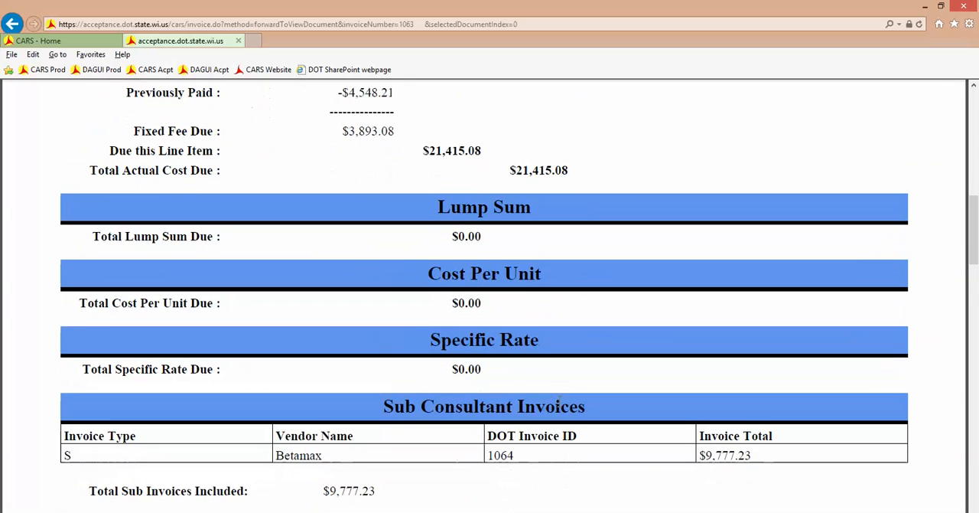
scroll(529, 447, down, 2)
scroll(530, 446, down, 5)
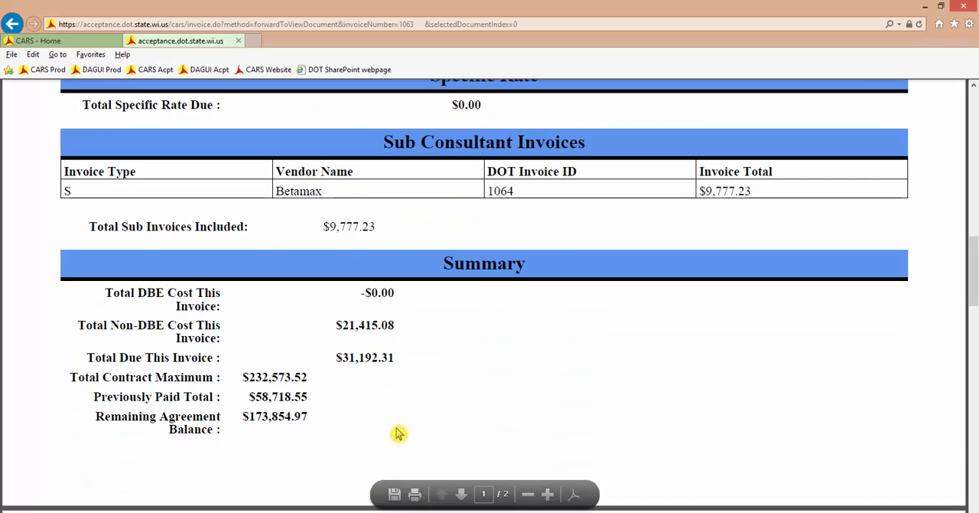
- Return from the invoice PDF to the invoice and open the details of its Actual Cost item
scroll(426, 407, up, 6)
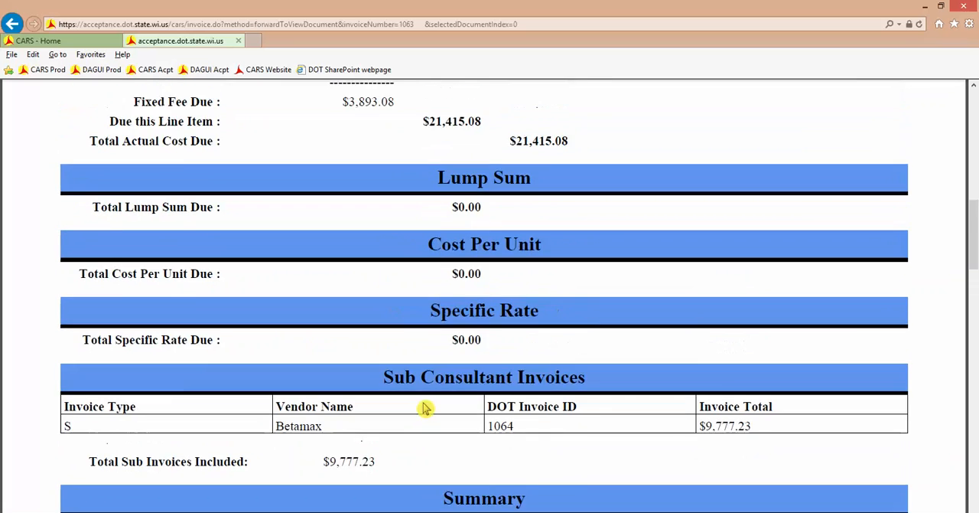
scroll(426, 407, up, 8)
scroll(417, 388, up, 4)
click(88, 43)
click(74, 285)
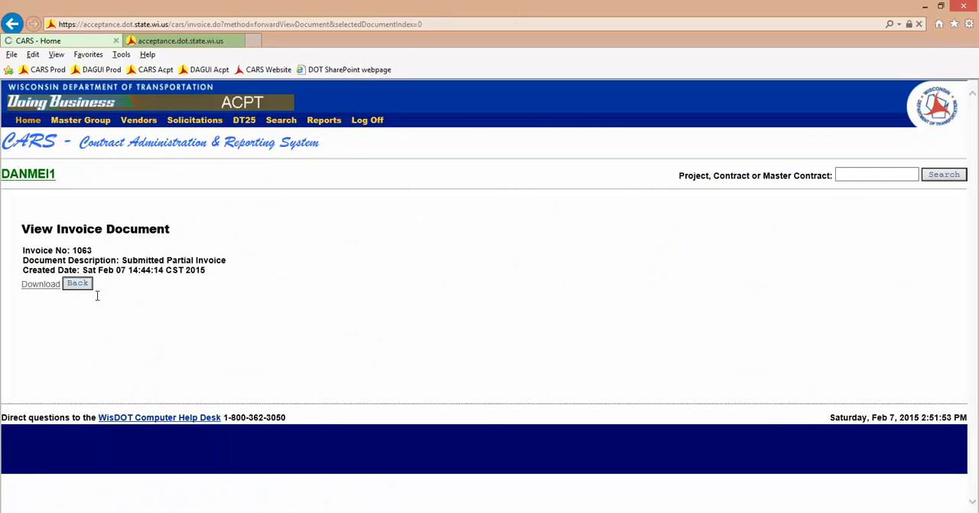
scroll(382, 304, down, 5)
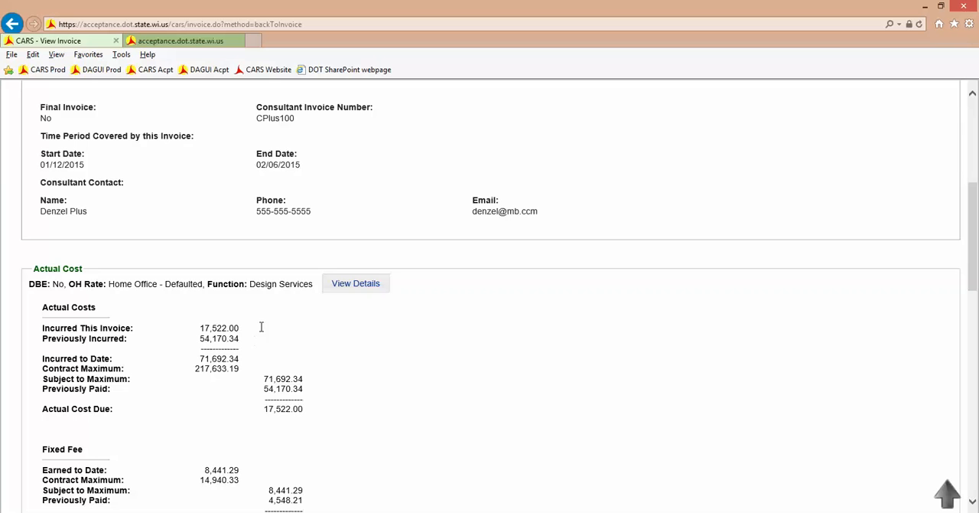
click(356, 293)
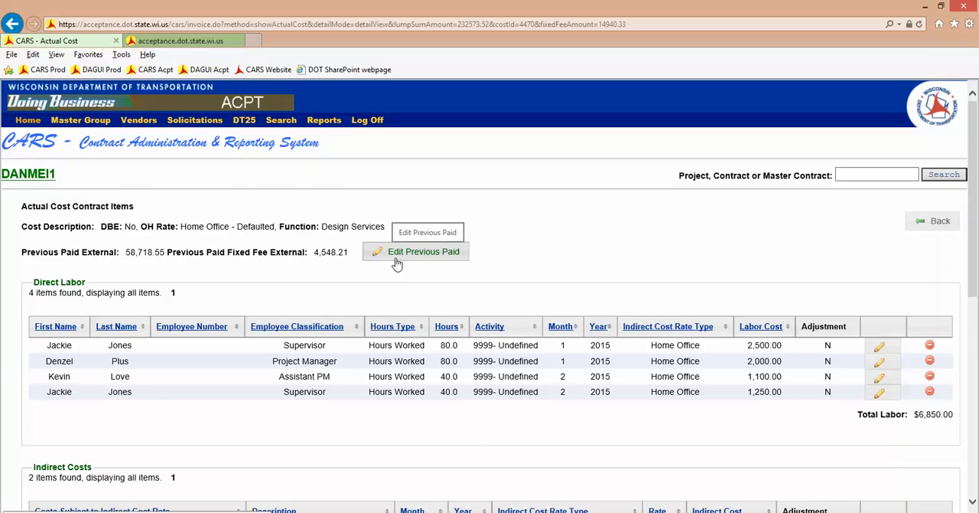
- Reduce the Project Manager's January direct labor by 10 hours and 100 in labor cost, with adjustment reason "demo"
scroll(383, 257, down, 3)
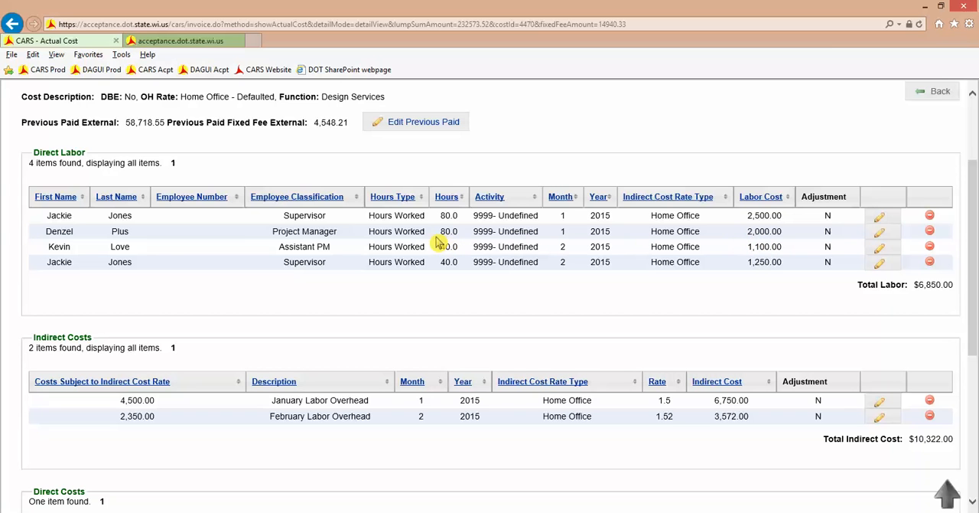
click(880, 235)
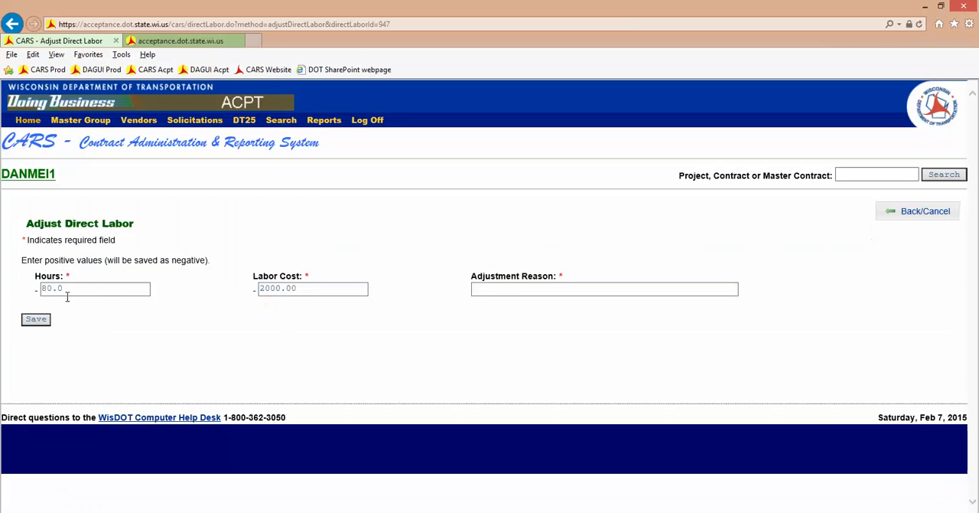
drag(67, 290, 33, 290)
text(10)
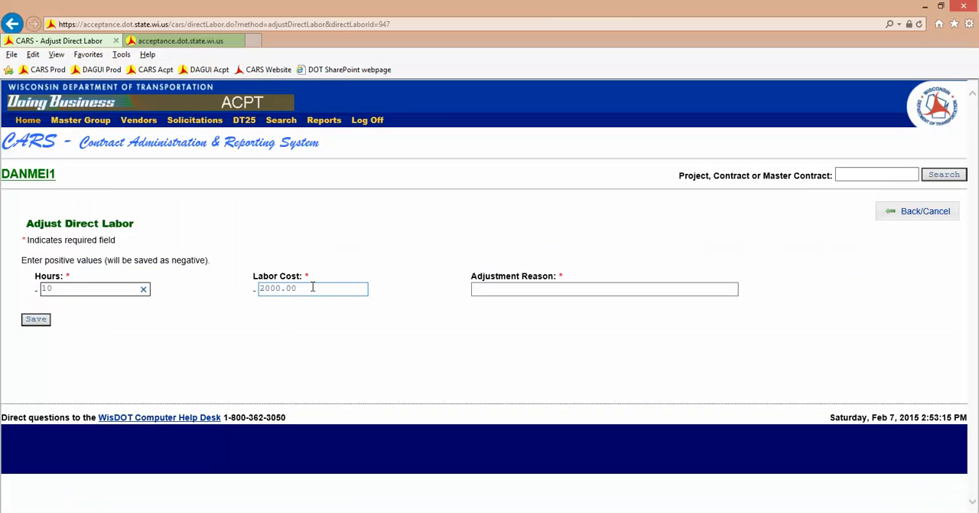
drag(312, 287, 230, 294)
text(10)
key(Tab)
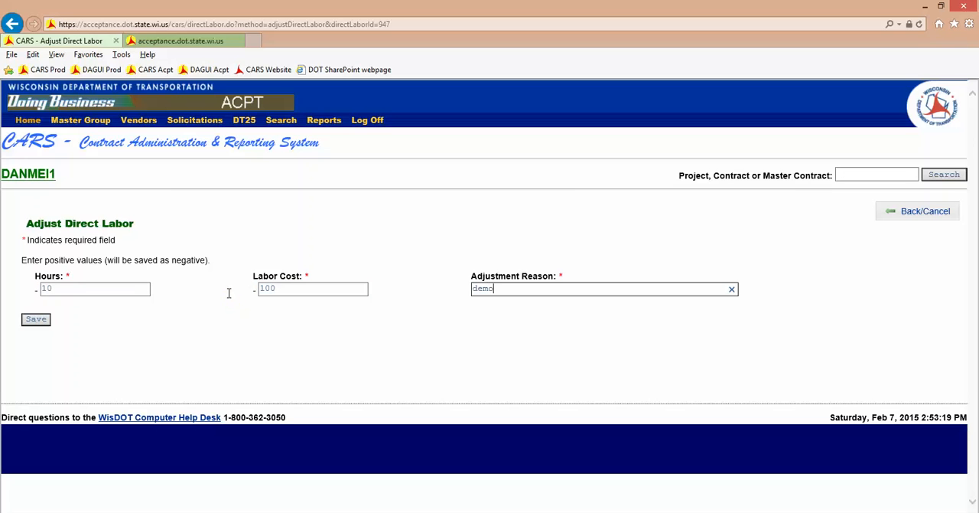
click(40, 322)
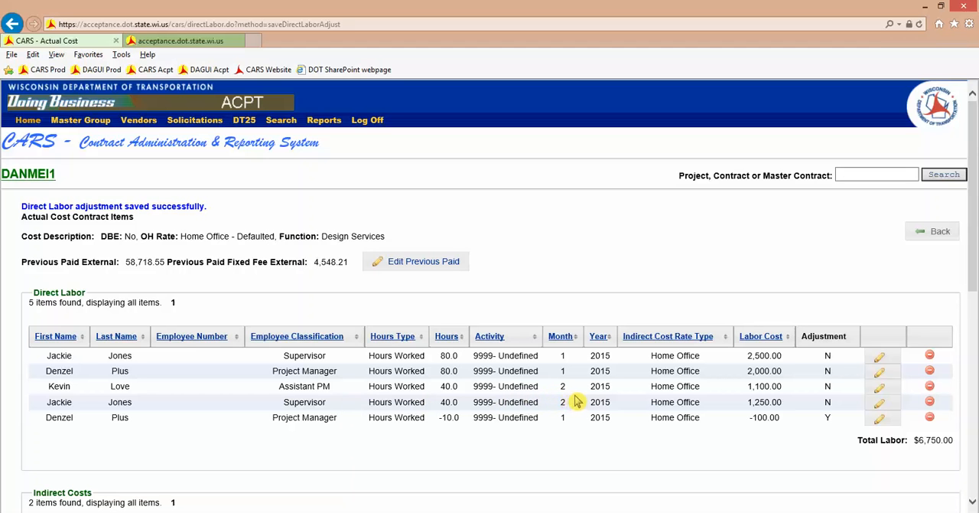
- Reverse the Assistant PM's February direct labor entry, with adjustment reason "demo"
click(931, 389)
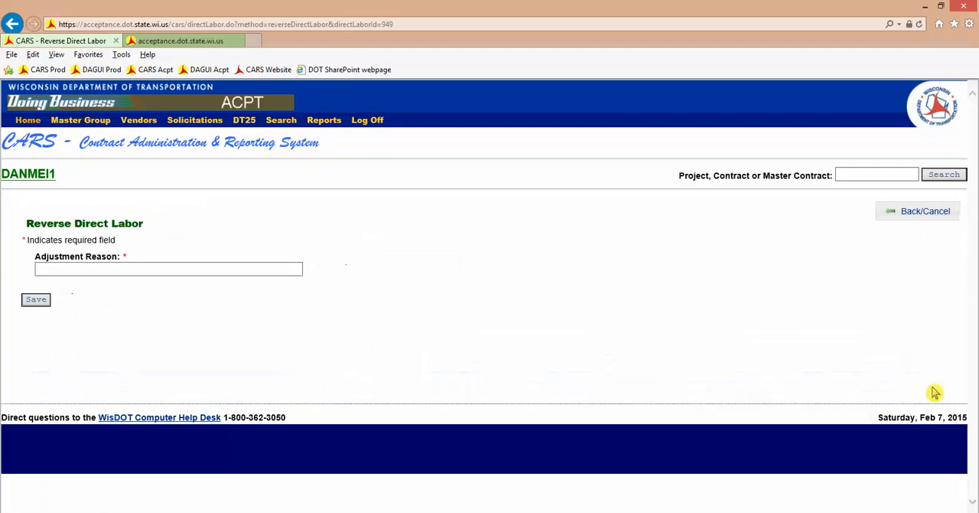
click(210, 273)
text(demo)
click(35, 299)
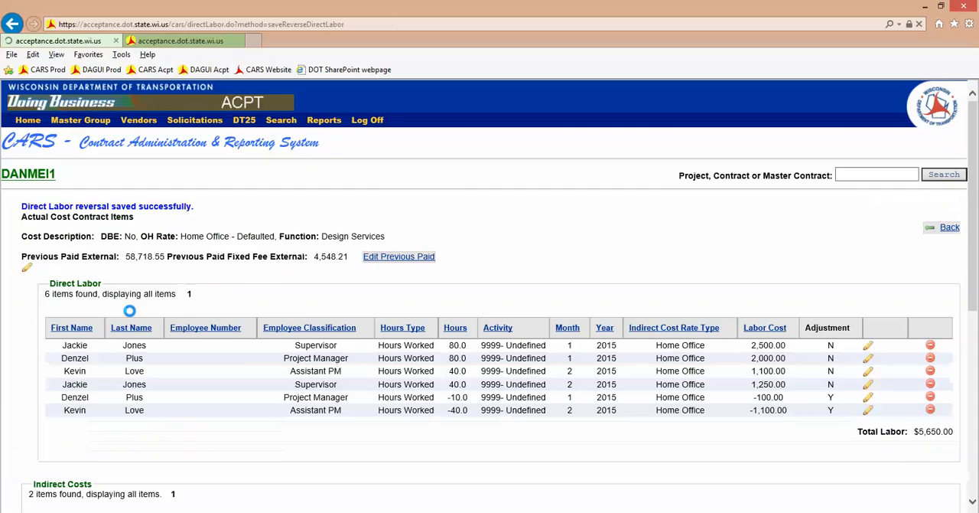
- Adjust the January Labor Overhead's costs subject to indirect cost rate by -100, entering an adjustment reason, and save
scroll(266, 321, down, 3)
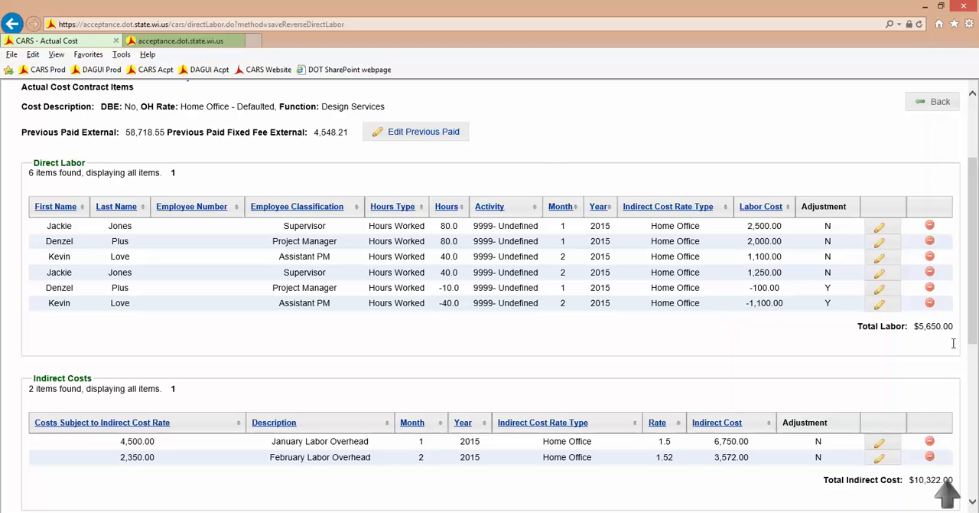
scroll(821, 348, down, 2)
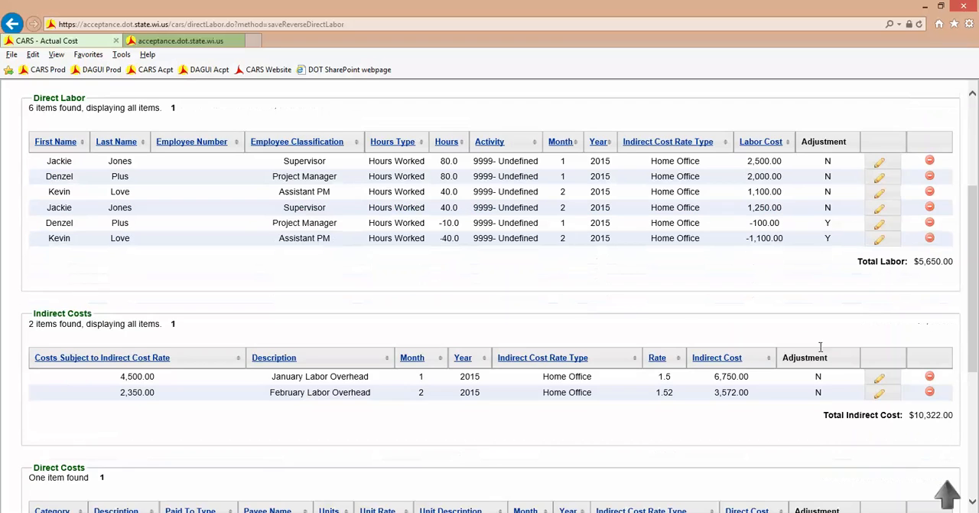
scroll(816, 326, down, 2)
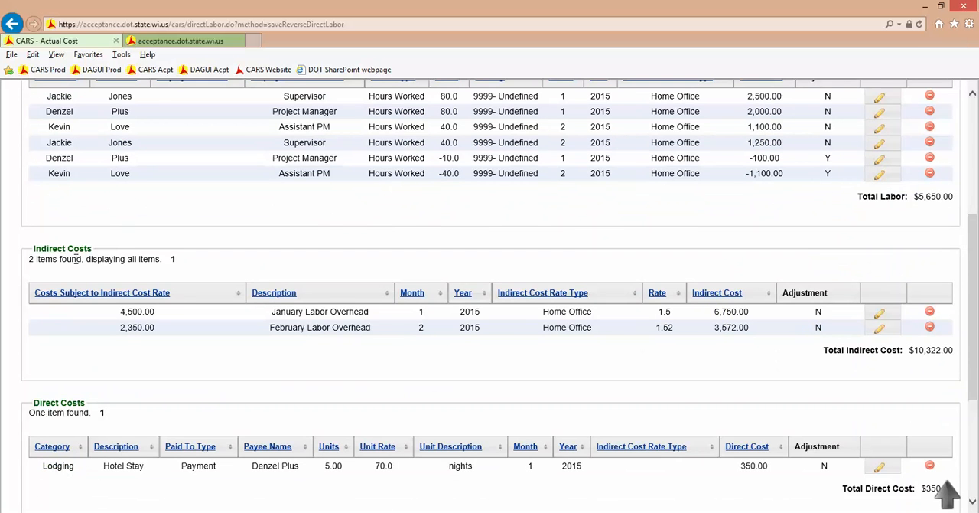
scroll(38, 262, up, 2)
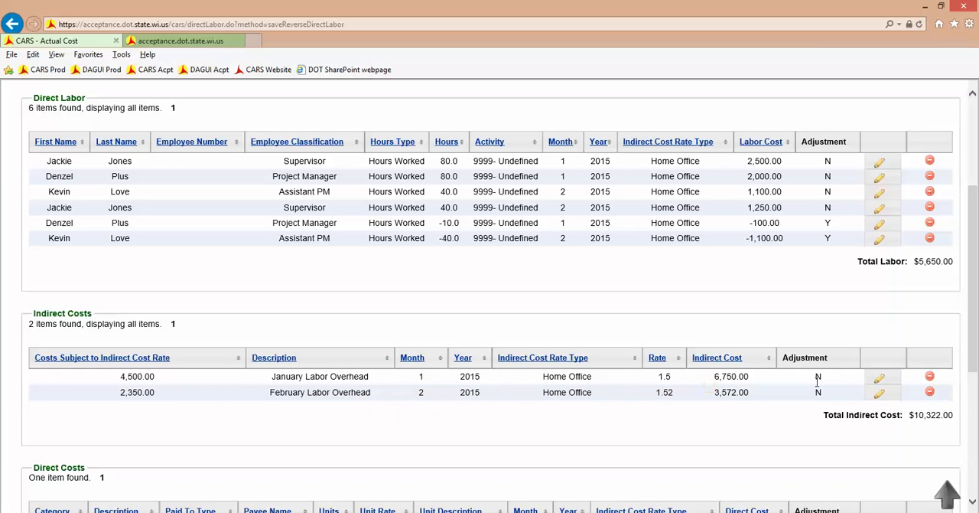
click(880, 380)
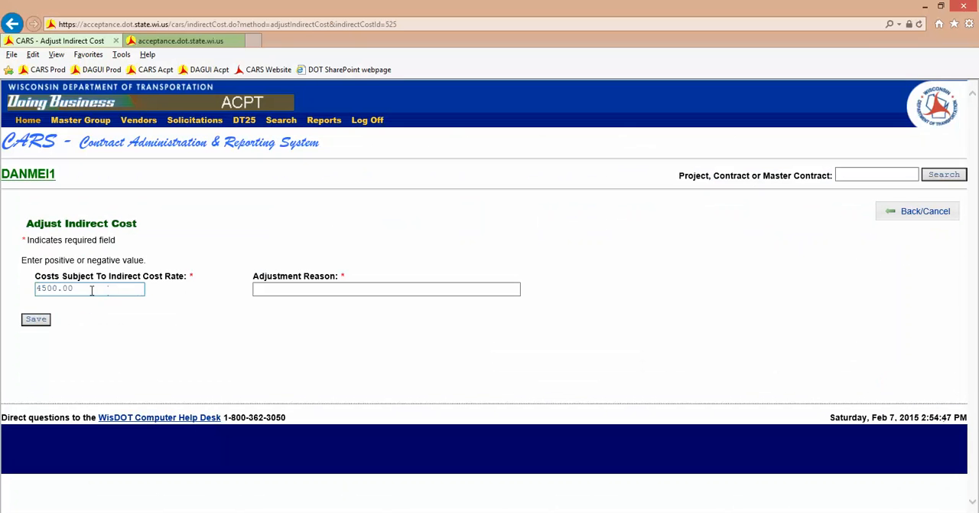
drag(81, 289, 10, 292)
text(-100)
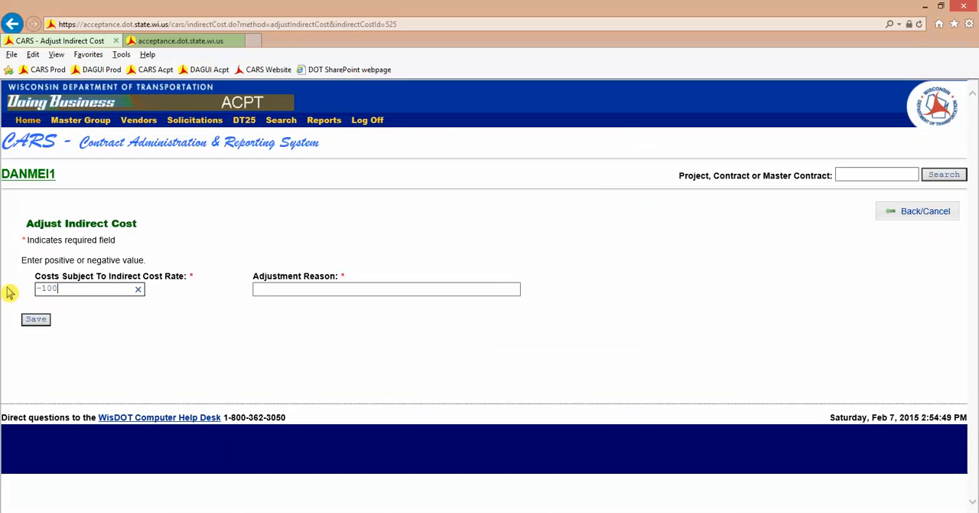
key(Tab)
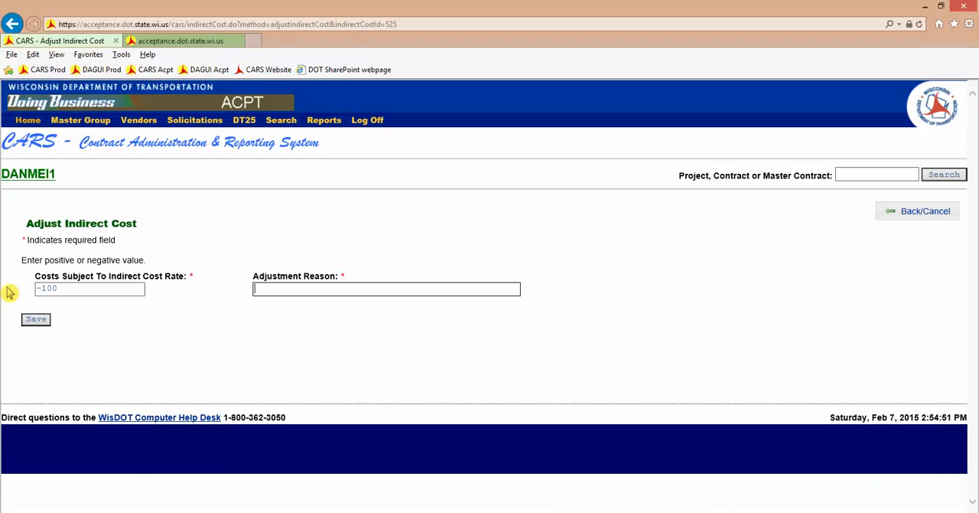
text(a)
text(djs)
text(stment)
click(35, 321)
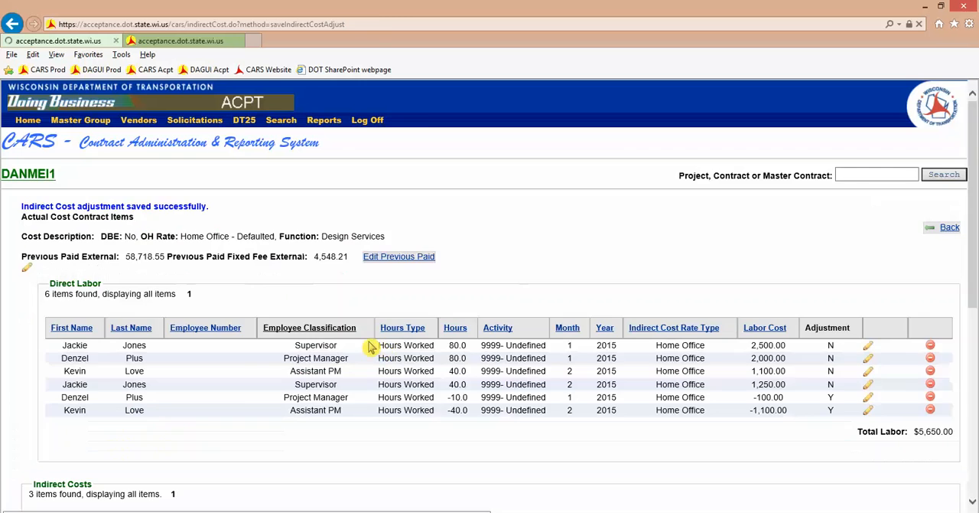
- Adjust the February Labor Overhead's costs subject to indirect cost rate by -1100, with reason "adjmustment", and save
scroll(582, 423, down, 3)
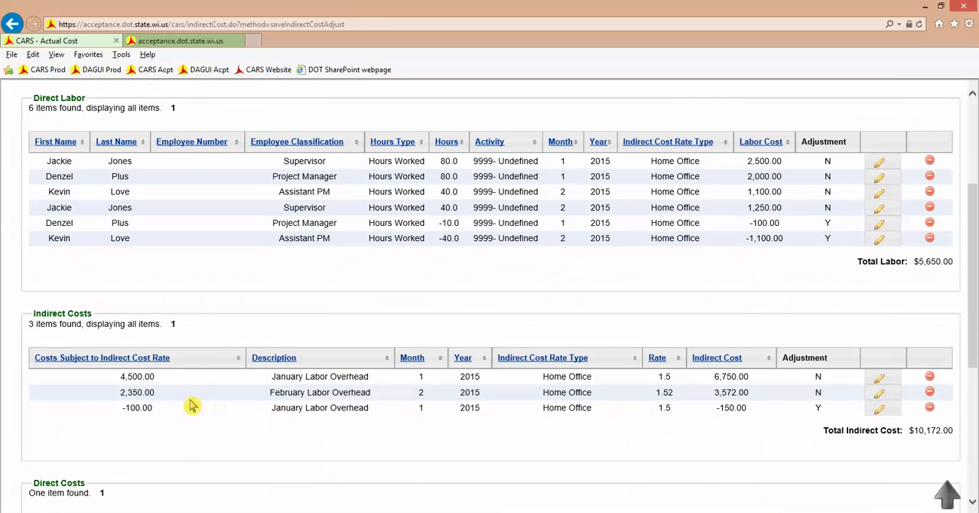
click(881, 394)
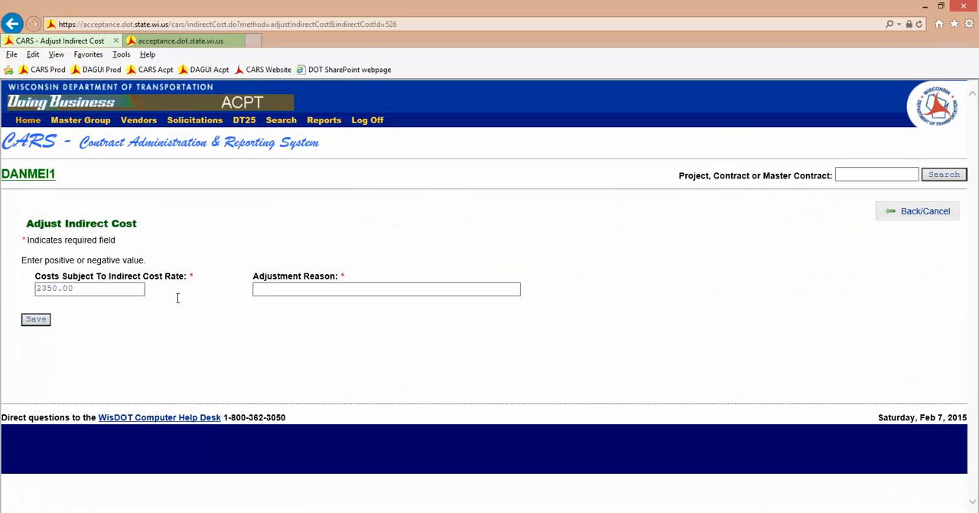
drag(76, 291, 3, 300)
text(-100)
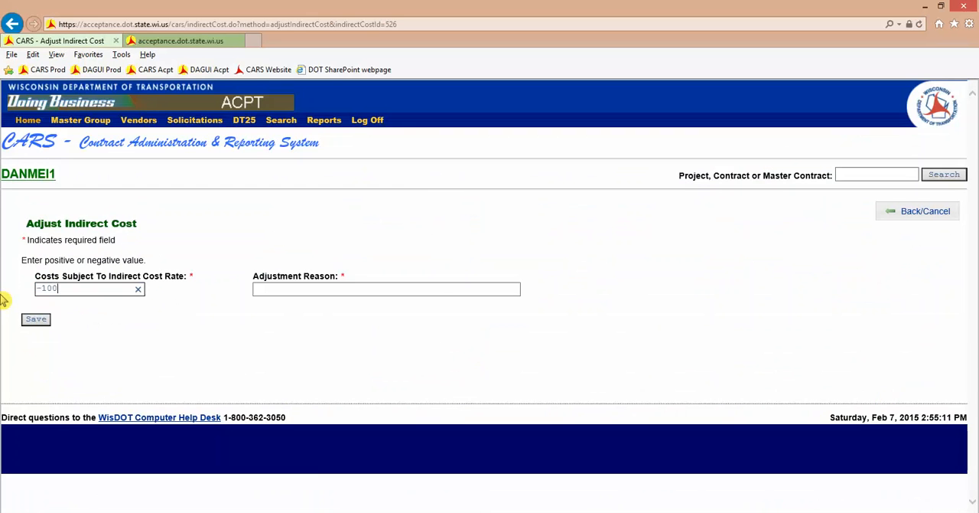
text(100)
key(Tab)
text(adjmustment)
click(23, 322)
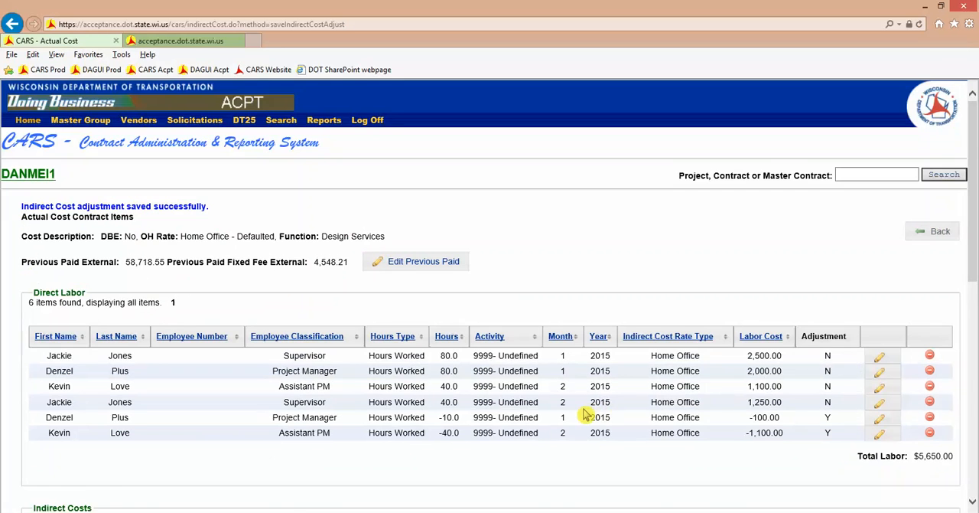
- Reverse the Hotel Stay lodging entry in the direct costs, with adjustment reason "demo"
scroll(585, 414, down, 5)
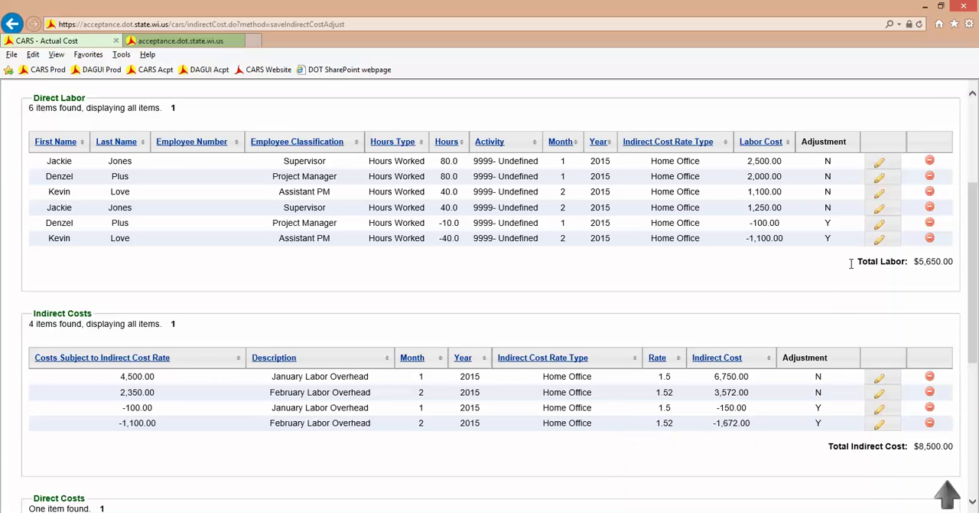
scroll(810, 327, down, 5)
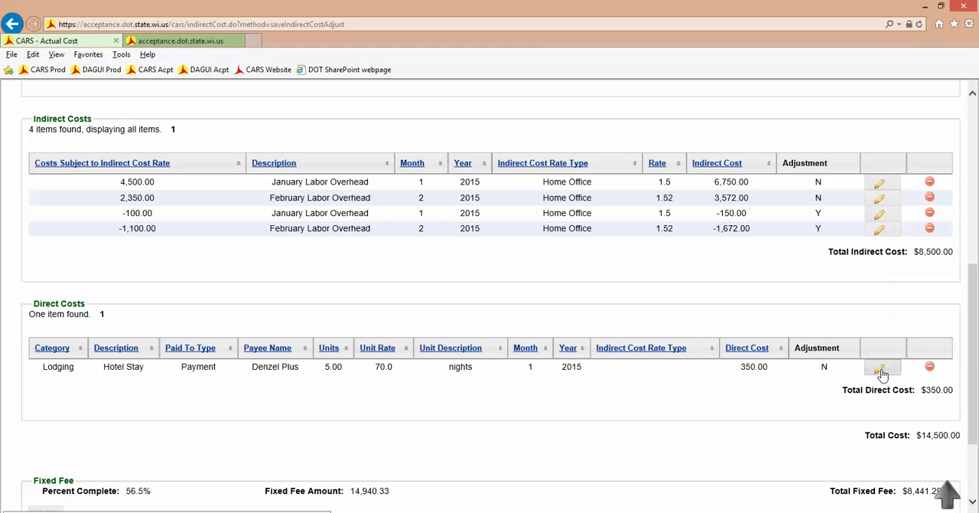
click(931, 368)
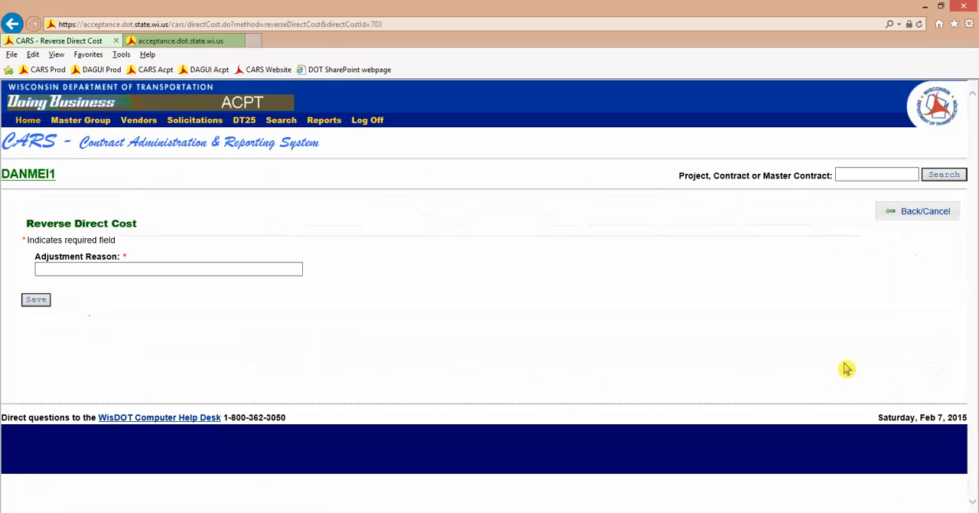
click(189, 269)
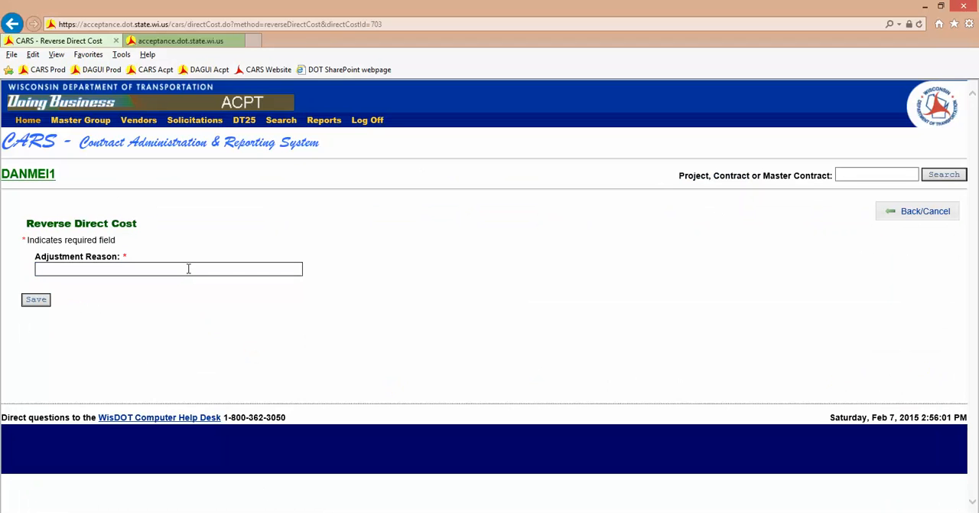
text(d)
key(BackSpace)
text(demo)
click(36, 299)
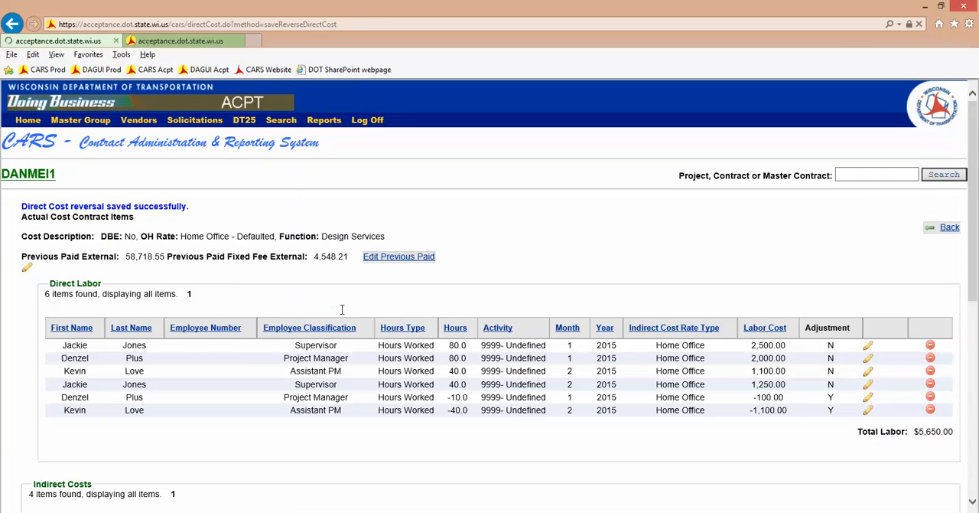
- Adjust the fixed fee to 55.5 percent complete with reason "math error", save it and check the Fixed Fee section
scroll(343, 309, down, 6)
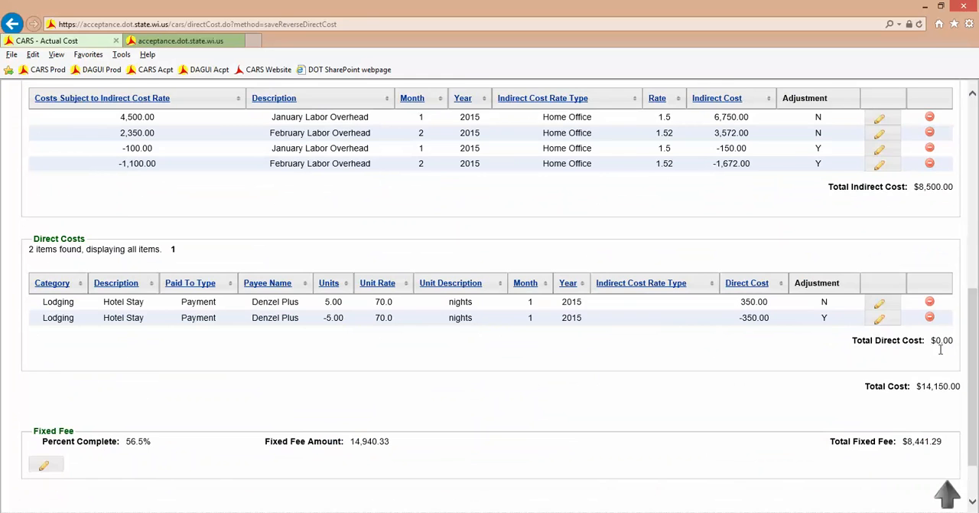
scroll(818, 359, down, 2)
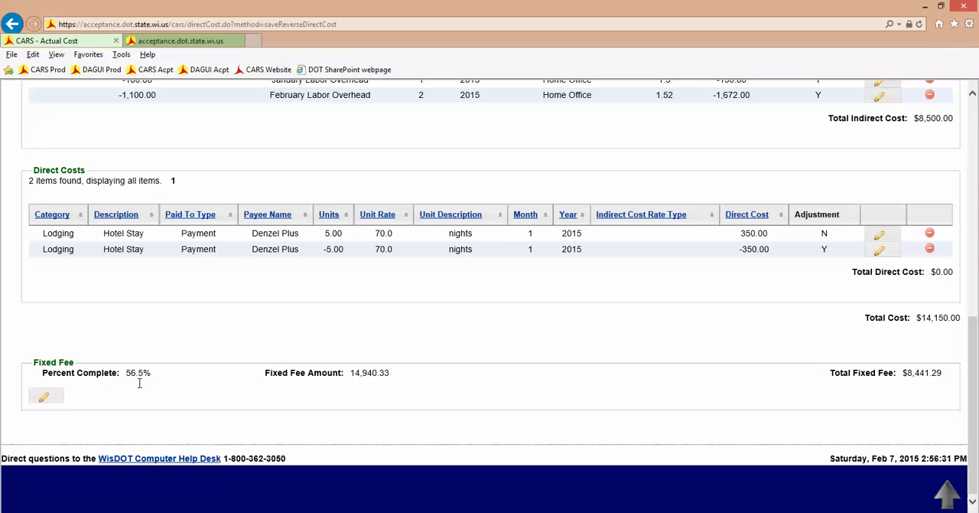
click(45, 398)
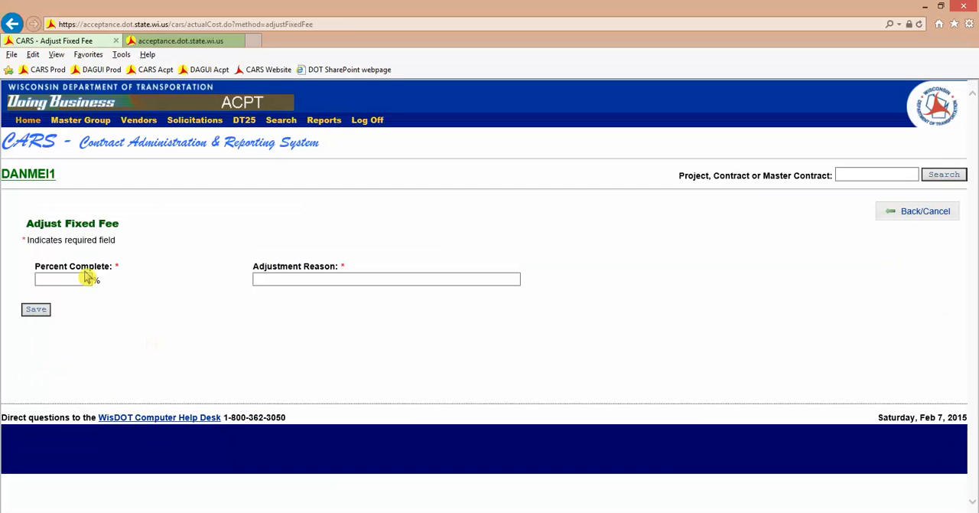
click(88, 278)
text(55.5)
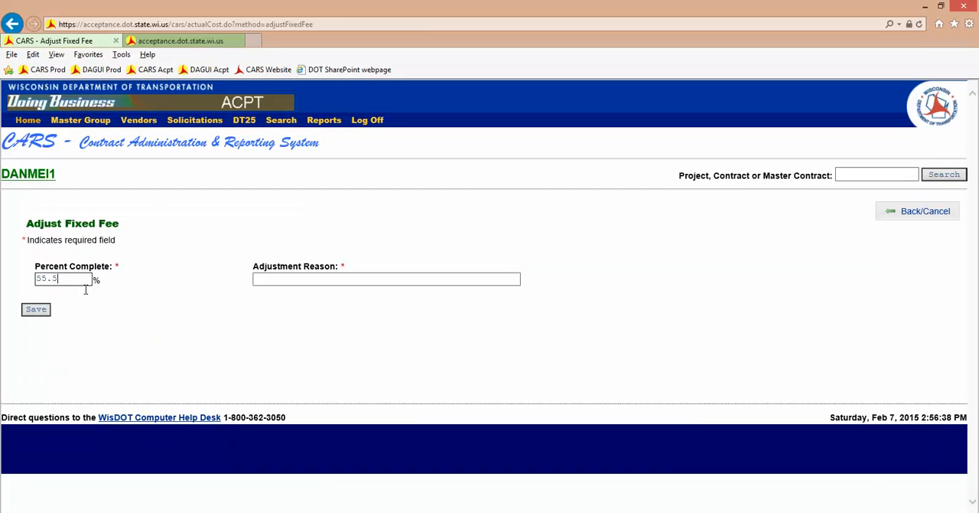
key(Tab)
text(math erro)
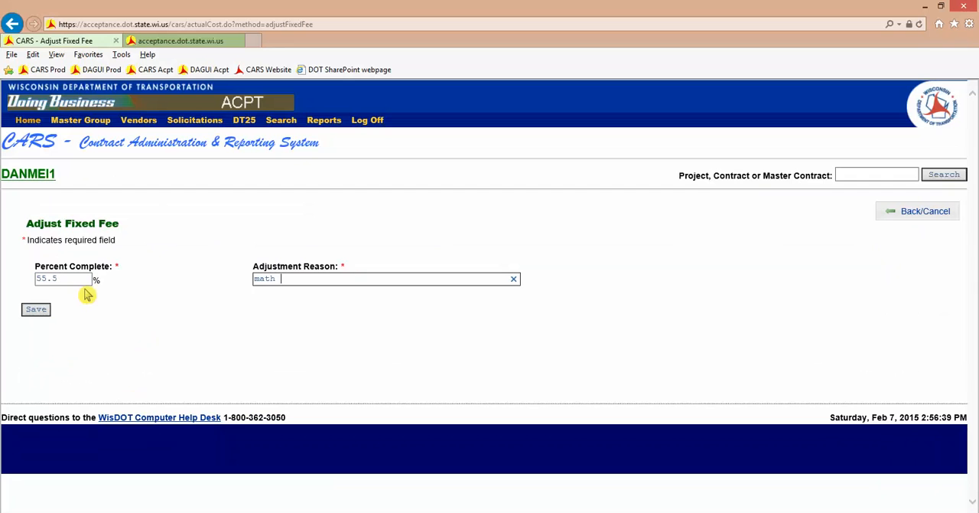
click(37, 310)
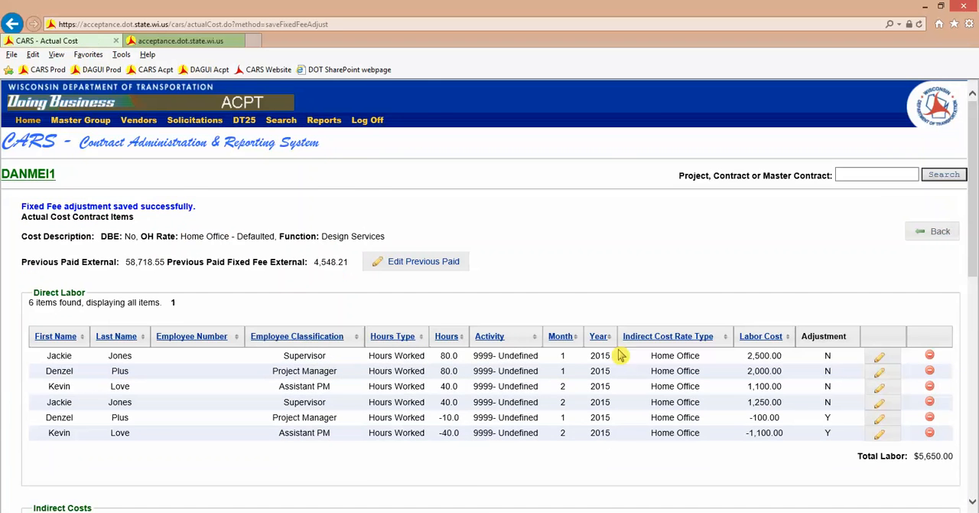
scroll(619, 354, down, 8)
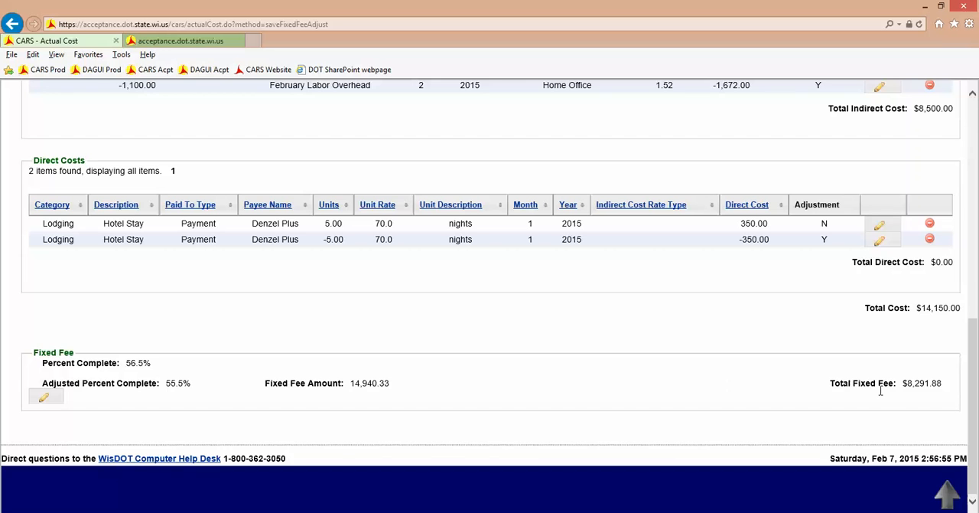
- Return to the invoice and review its Actual Cost, Fixed Fee, Sub Consultant Invoices and Summary sections
scroll(786, 390, up, 15)
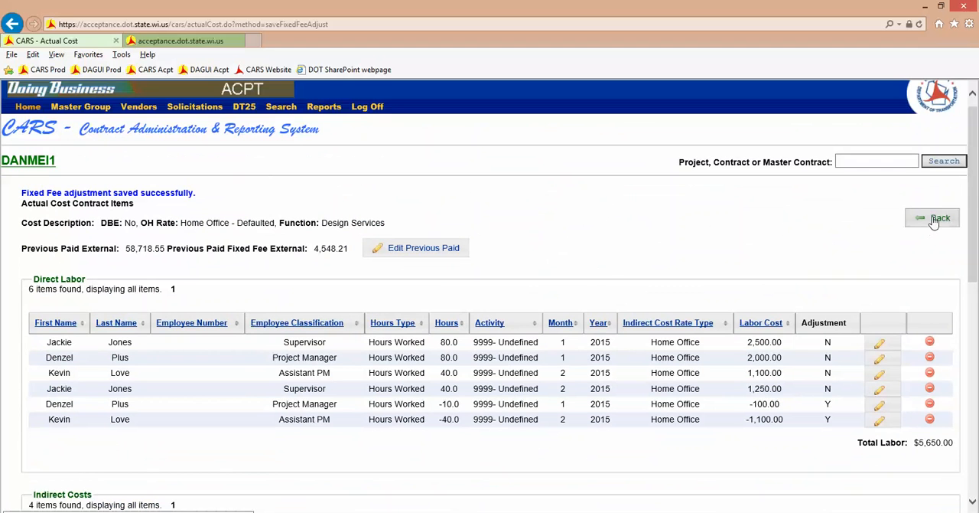
click(935, 219)
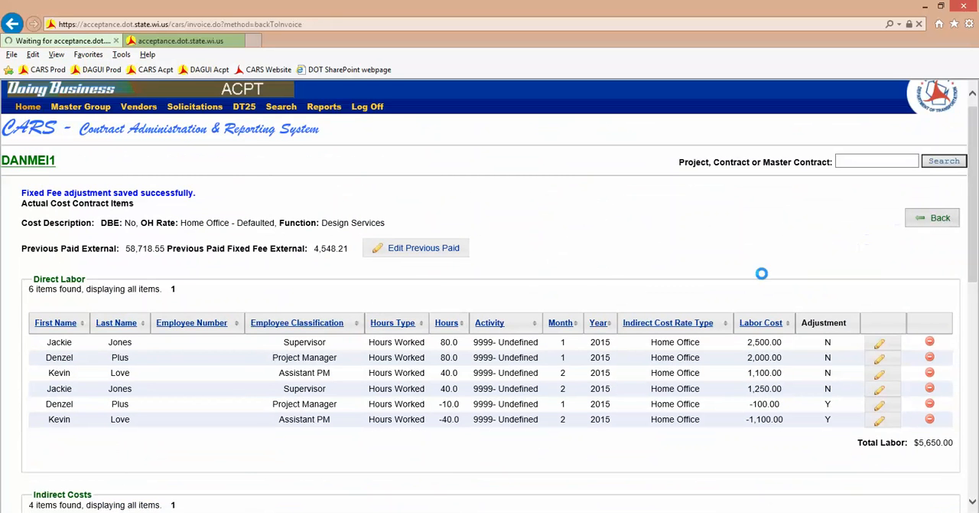
scroll(395, 359, down, 5)
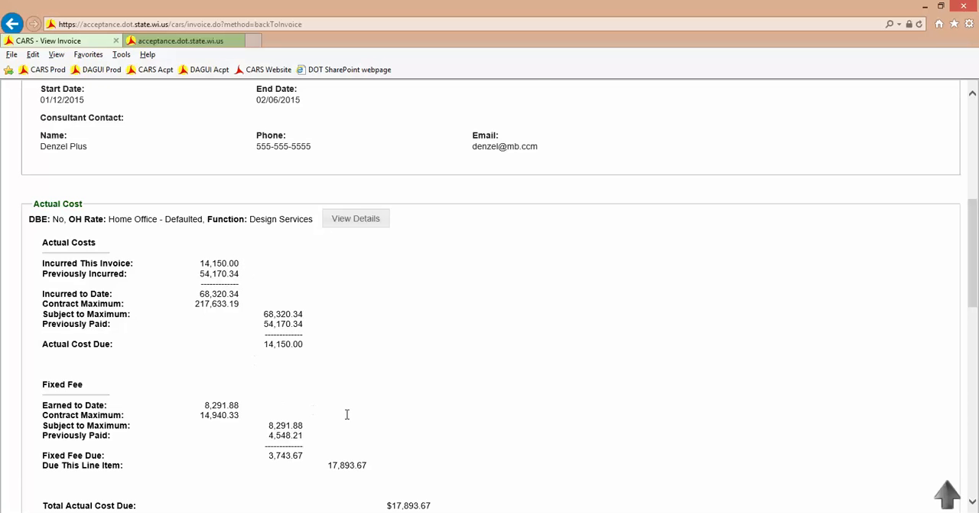
scroll(315, 395, down, 1)
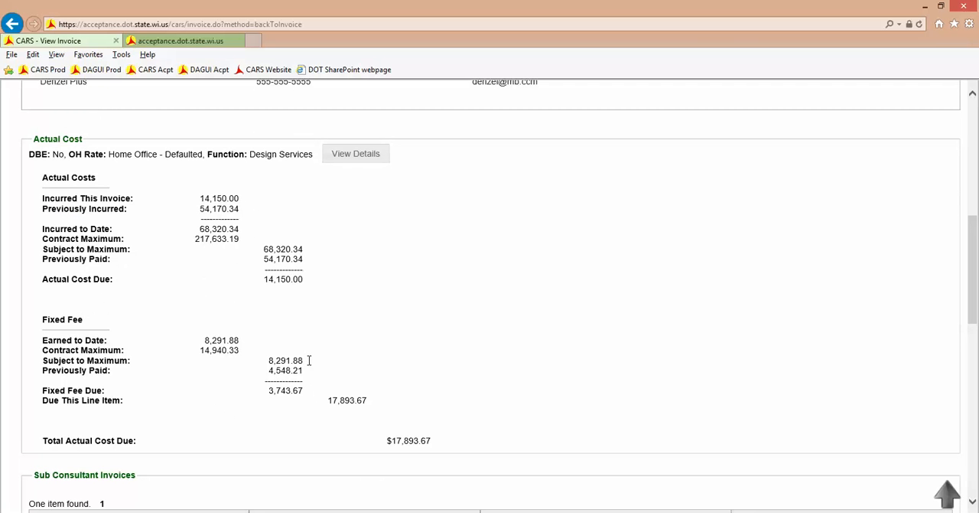
scroll(321, 365, down, 2)
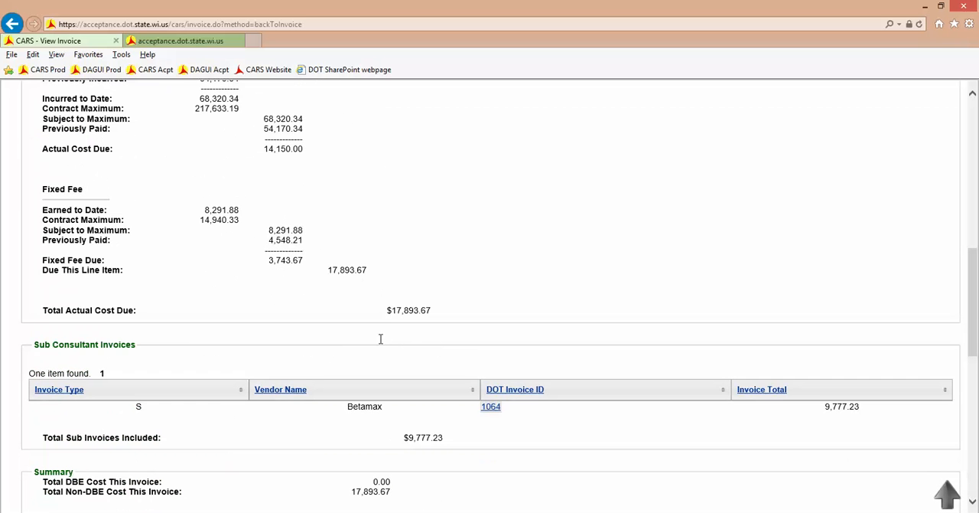
scroll(380, 338, down, 2)
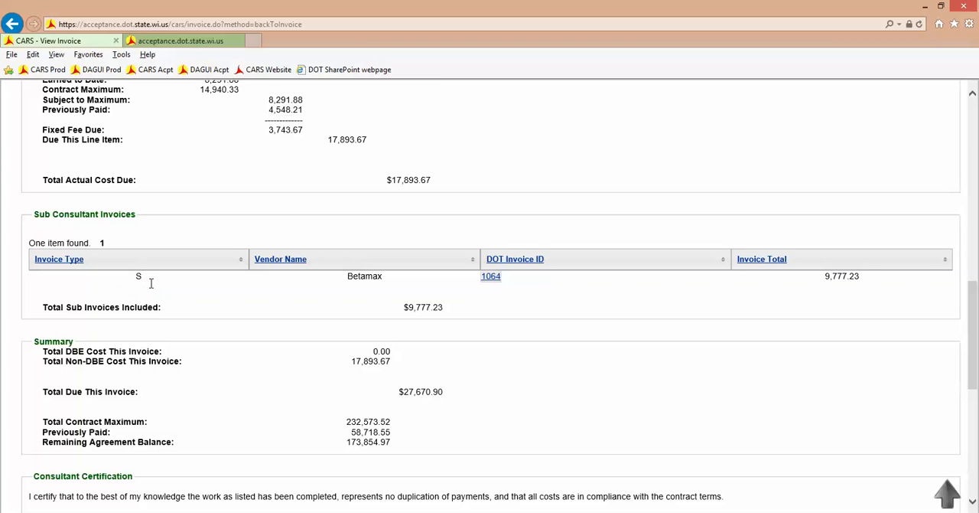
- Open the Betamax sub consultant invoice and review its contract invoice information and Lump Sum section
click(494, 279)
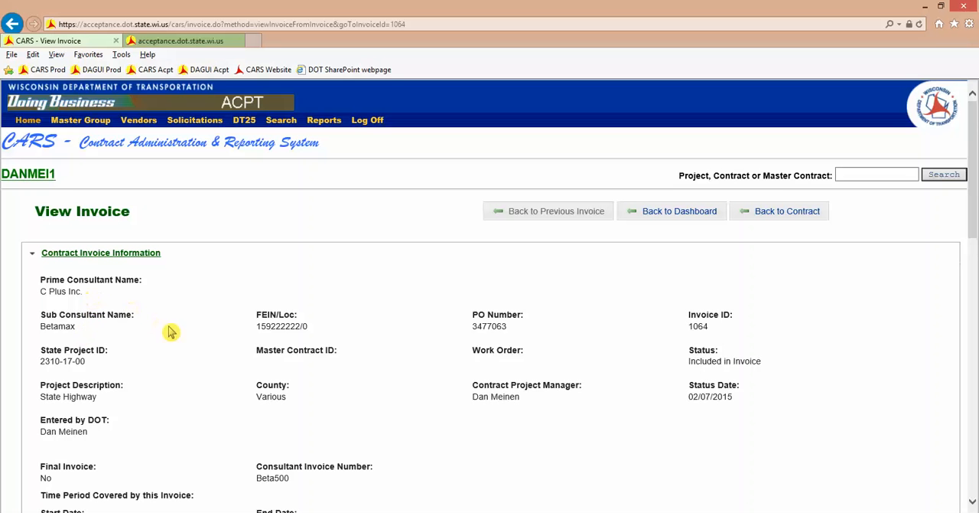
scroll(248, 337, down, 1)
scroll(247, 334, down, 3)
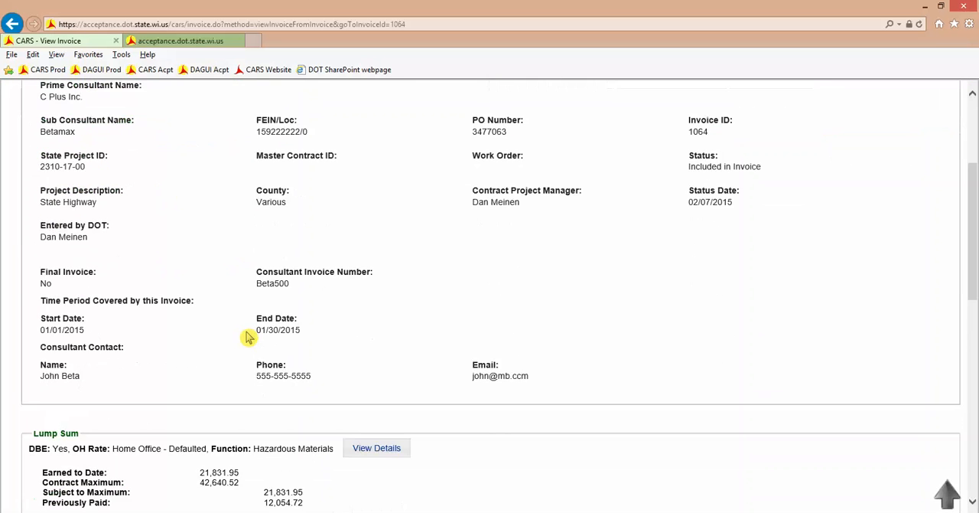
scroll(247, 331, down, 1)
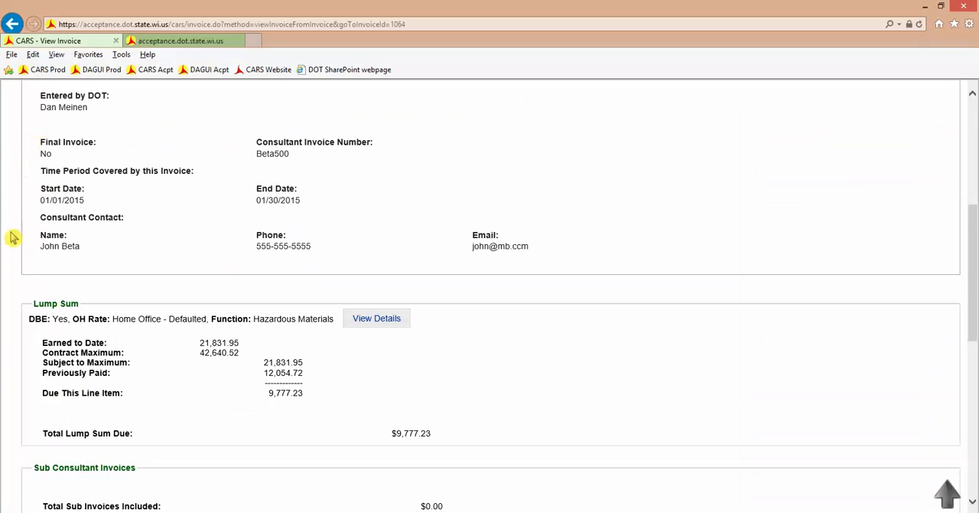
scroll(88, 288, down, 1)
scroll(88, 288, down, 1)
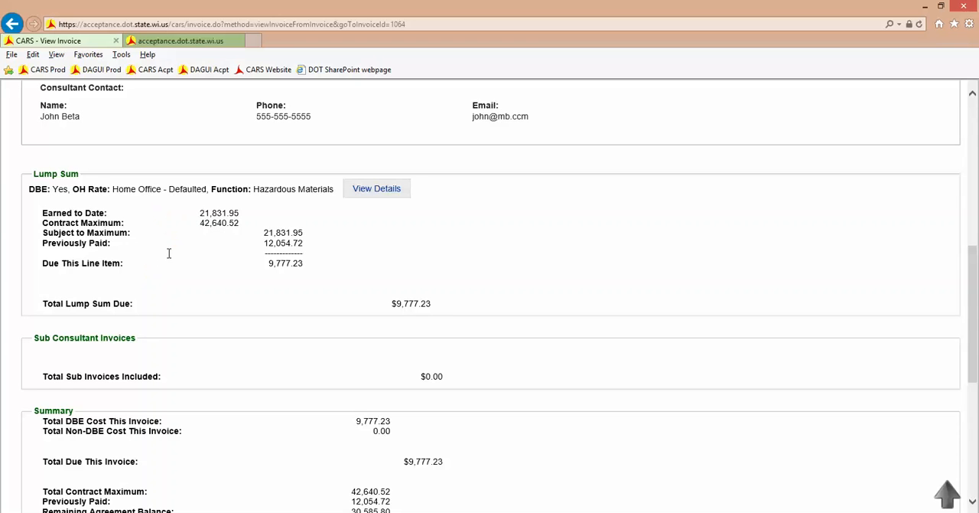
- View the Hazardous Materials lump sum details, then return to the sub consultant invoice and check its summary and uploaded documents
click(390, 197)
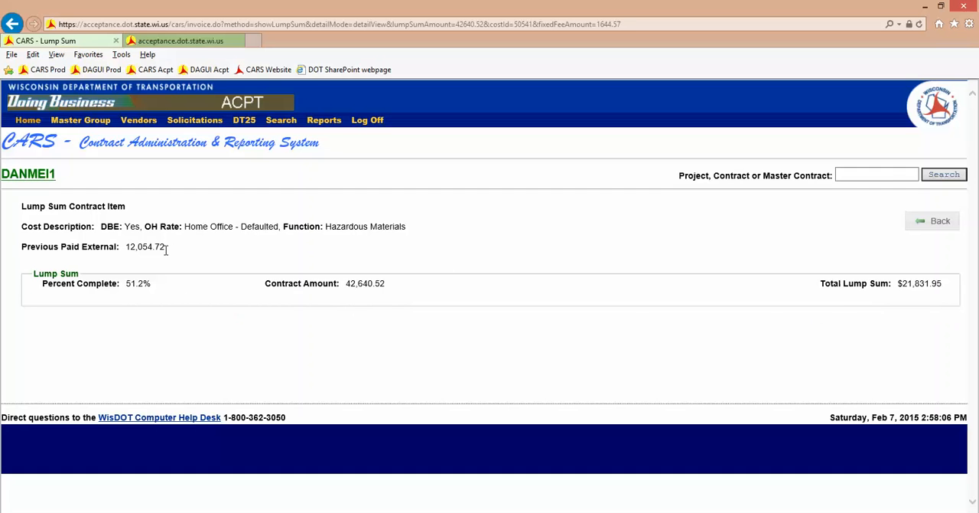
click(941, 222)
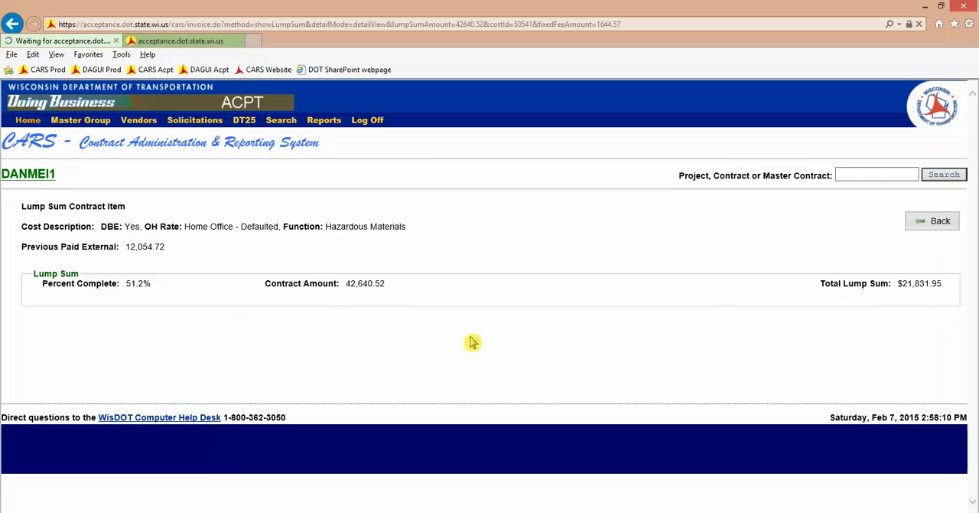
scroll(330, 360, down, 5)
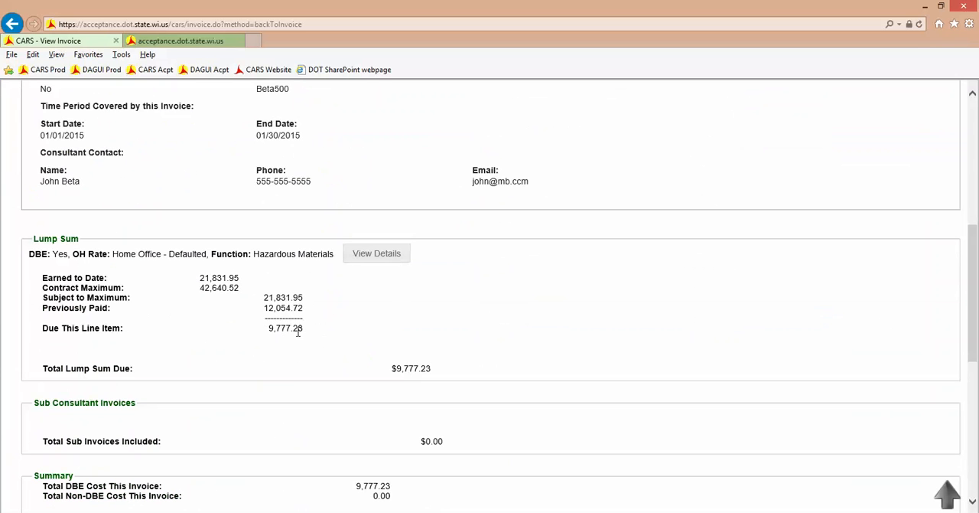
scroll(358, 345, down, 6)
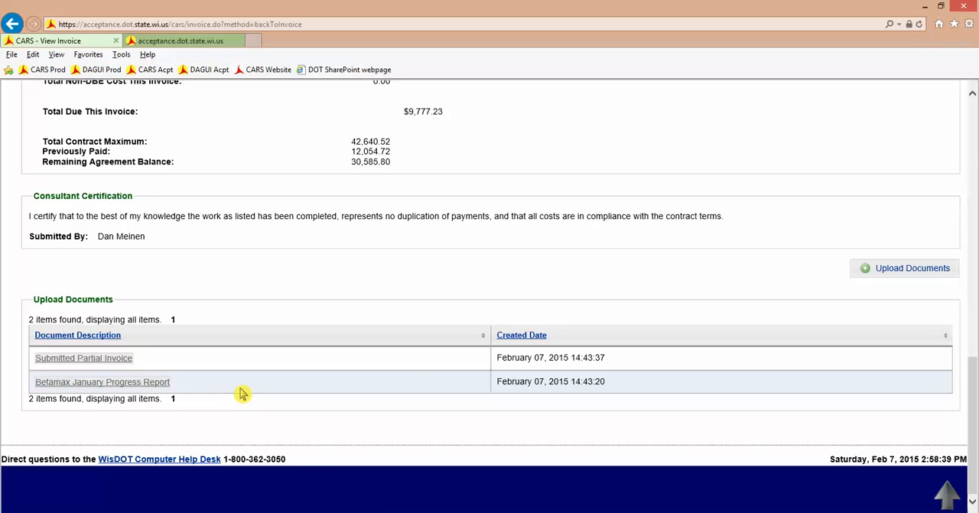
- Return to the C Plus Inc. prime invoice and examine its Approver/Reviewer section and uploaded documents
scroll(241, 392, up, 5)
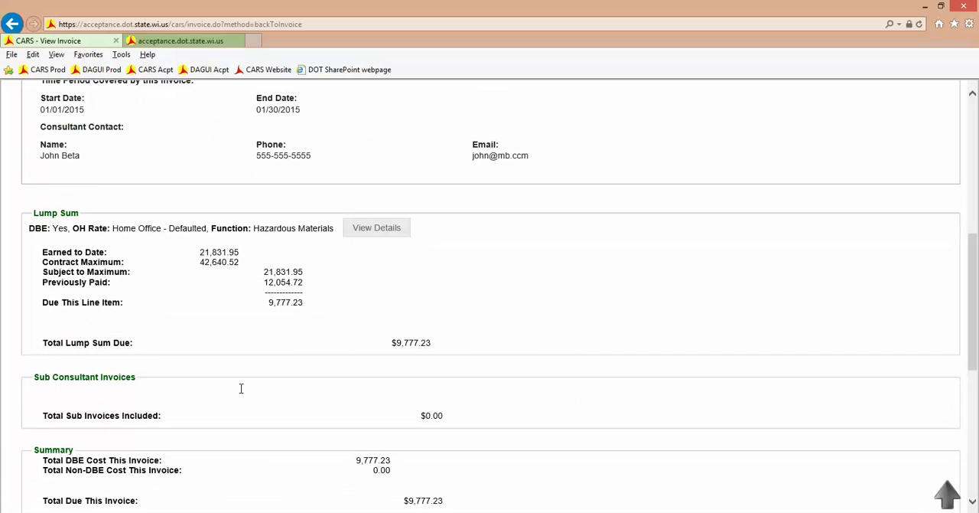
scroll(241, 388, up, 5)
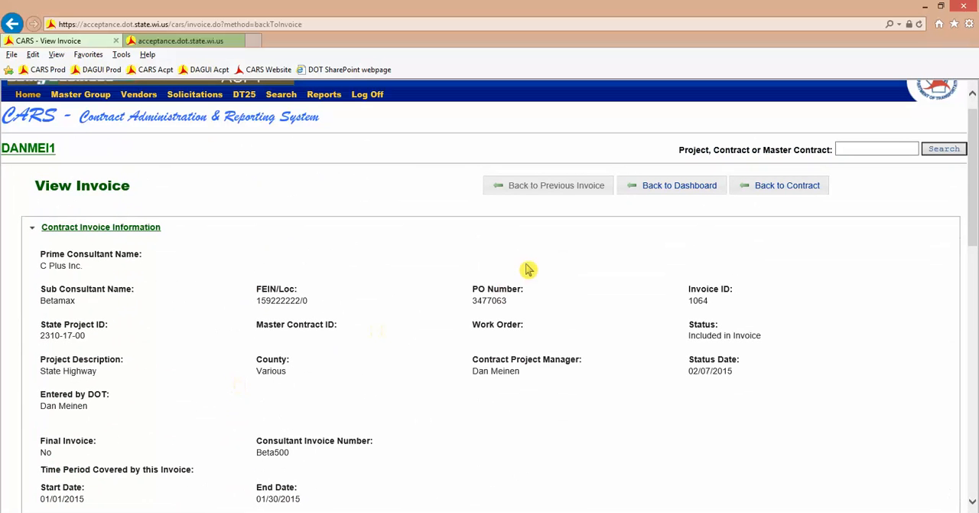
click(564, 190)
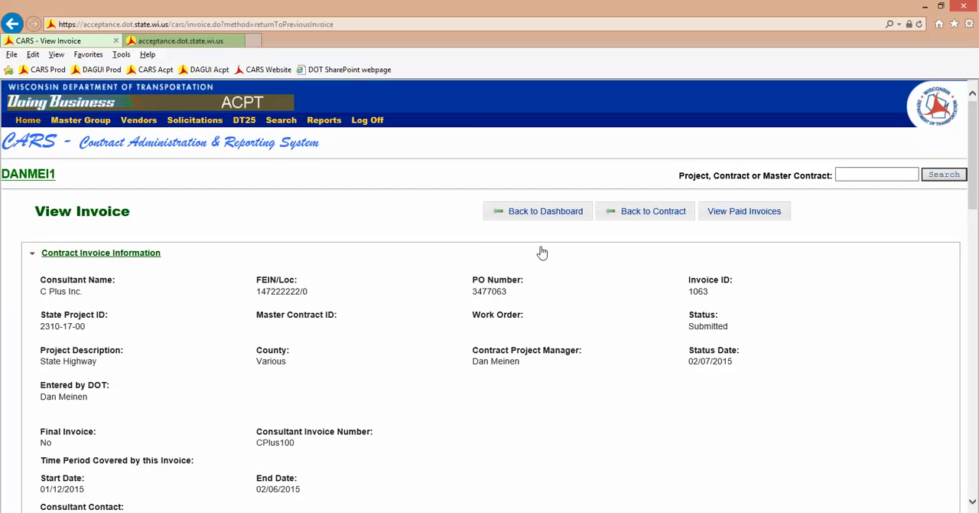
scroll(541, 249, down, 4)
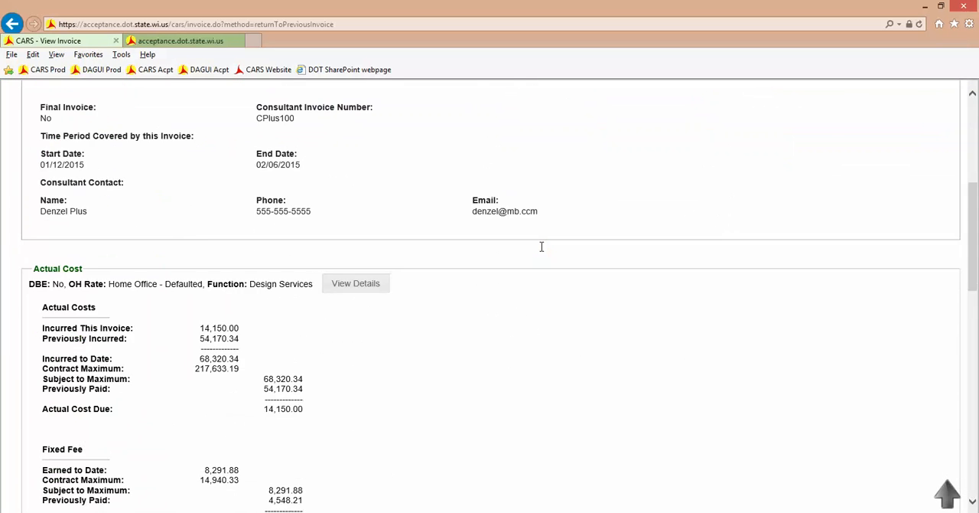
scroll(542, 247, down, 7)
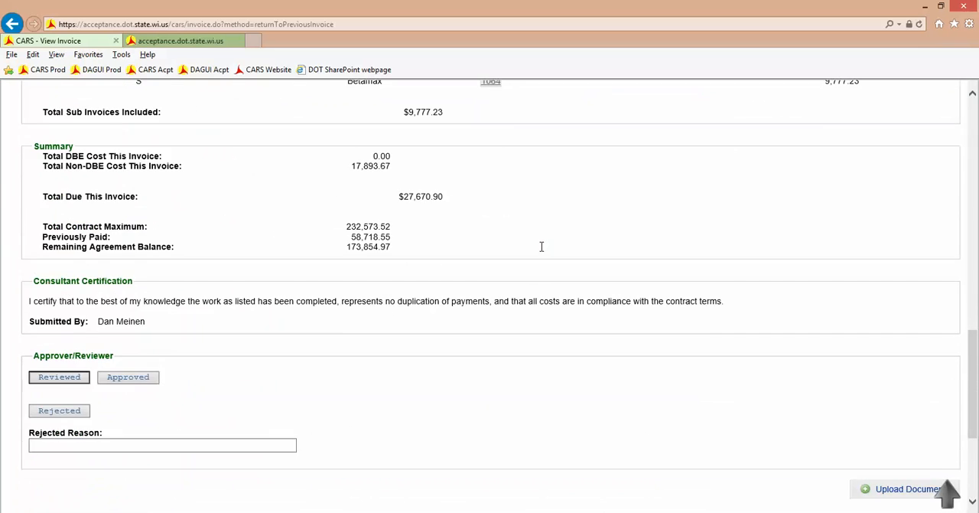
scroll(541, 246, down, 2)
scroll(454, 253, down, 1)
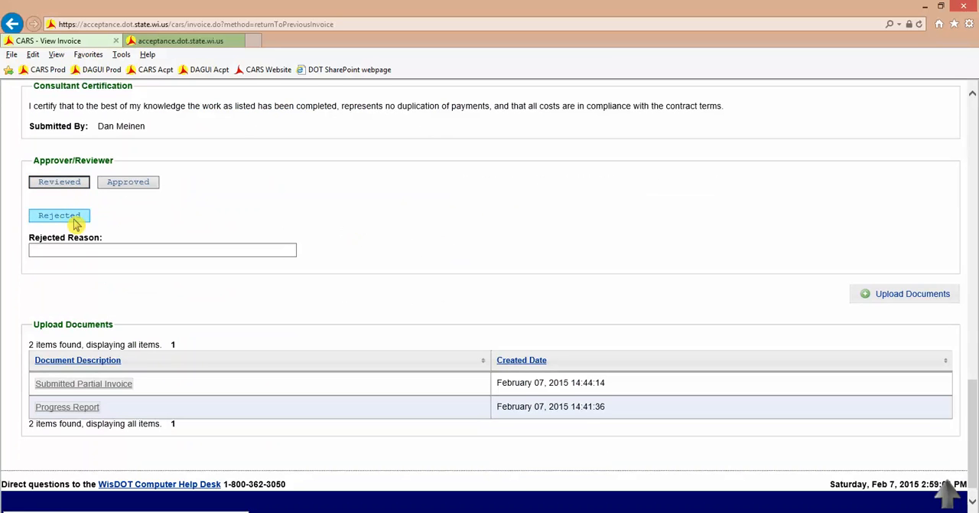
click(57, 251)
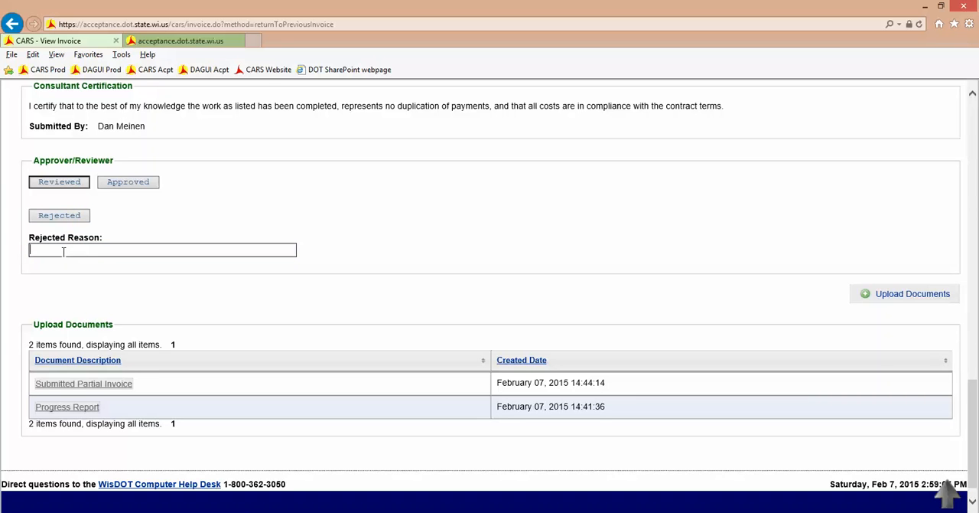
text(there need)
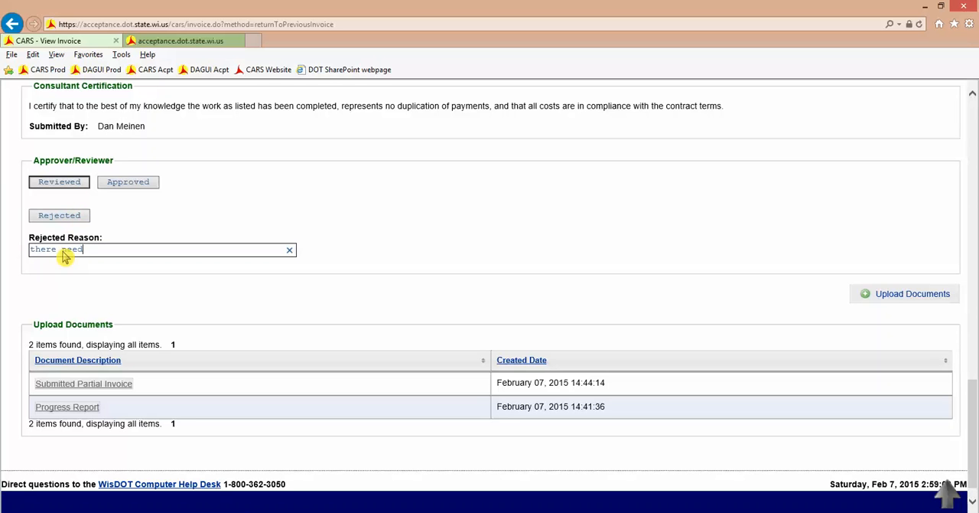
text(s to be a reason)
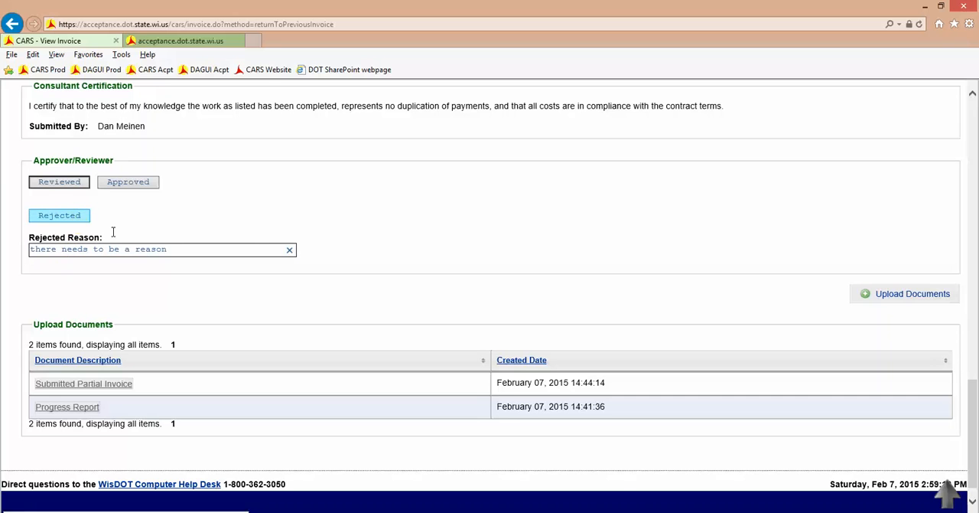
click(288, 252)
click(172, 245)
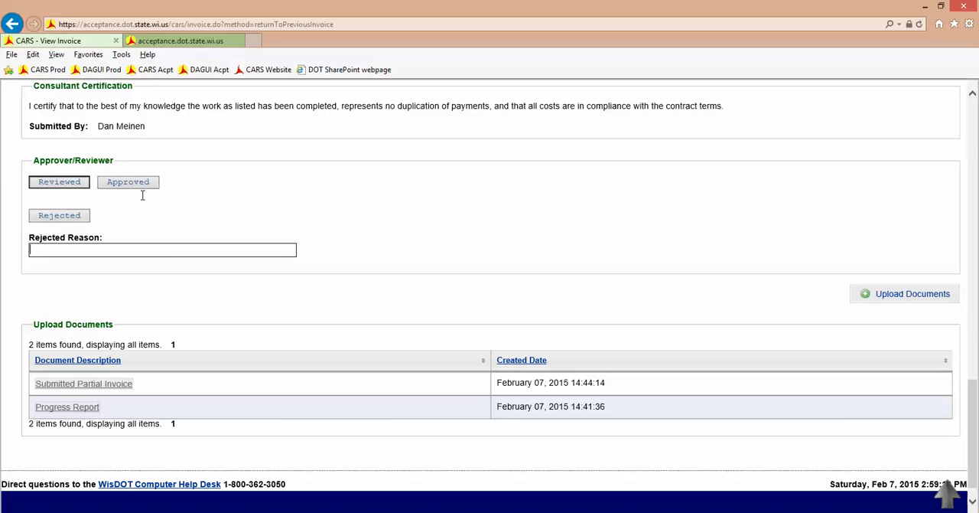
- Check the invoice's current status and mark the C Plus Inc. invoice as Reviewed
click(55, 186)
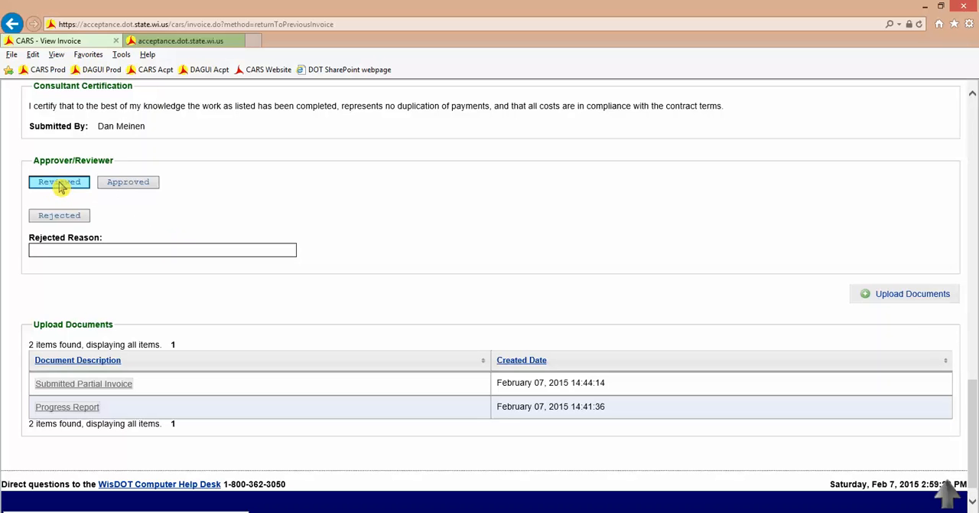
drag(974, 427, 973, 145)
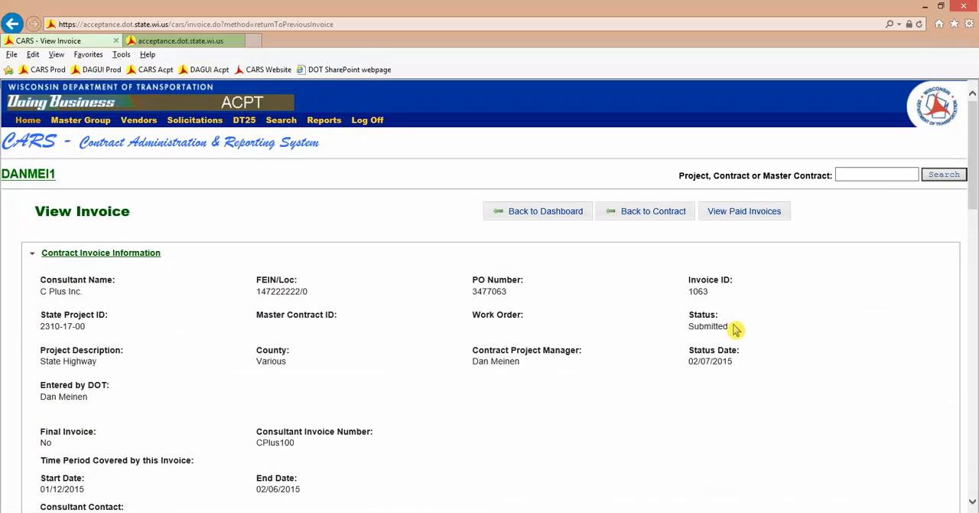
drag(973, 159, 973, 412)
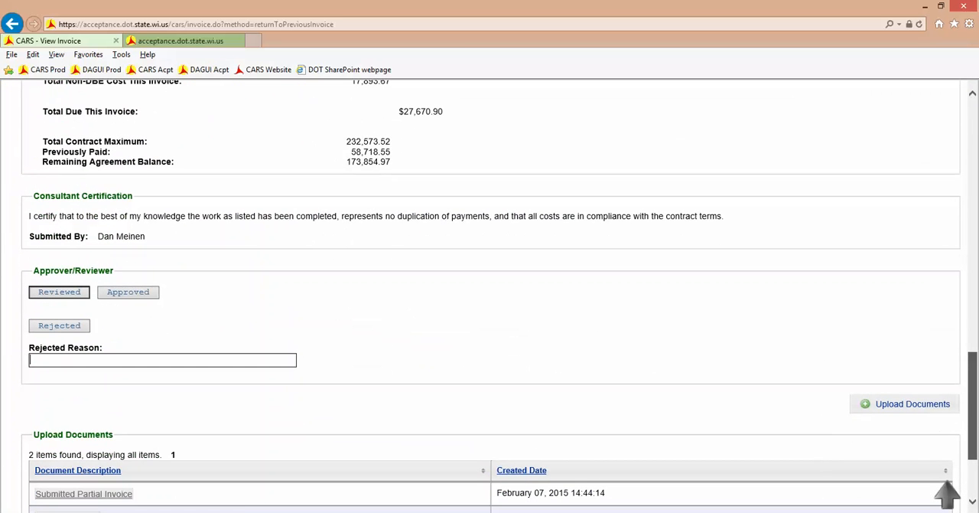
click(61, 294)
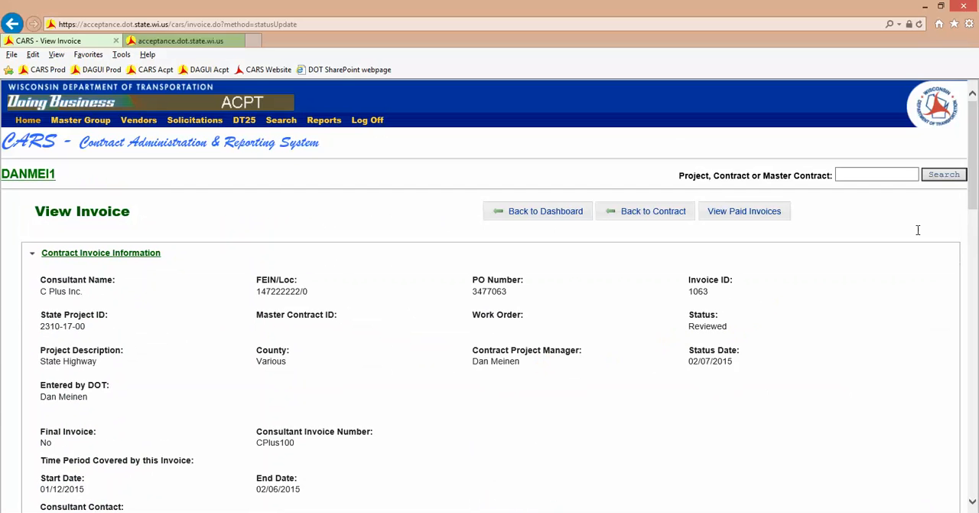
- Approve the reviewed C Plus Inc. invoice in the Approver/Reviewer section
drag(974, 181, 974, 437)
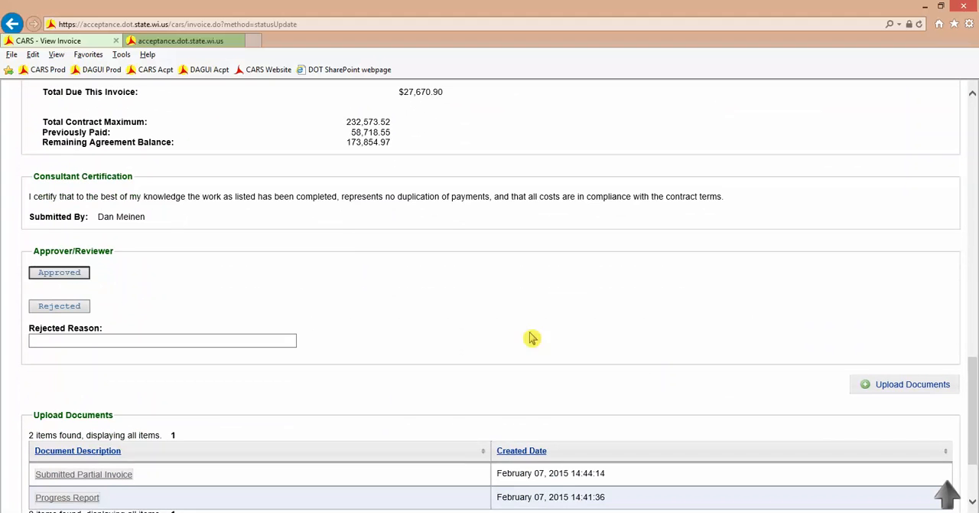
click(72, 274)
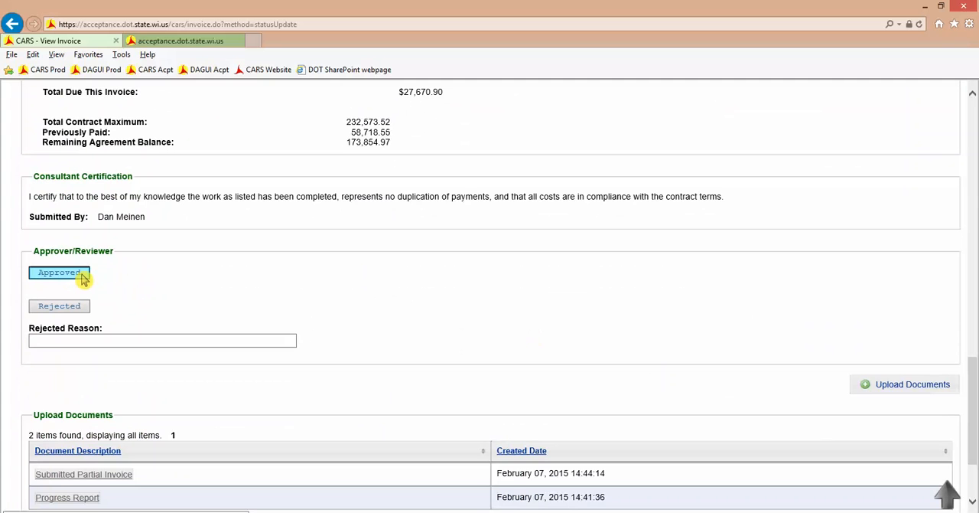
click(82, 278)
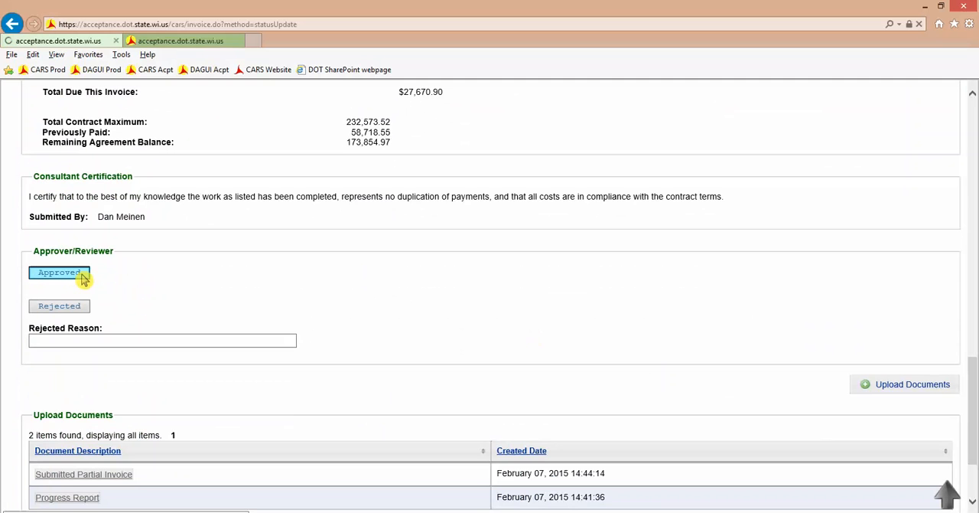